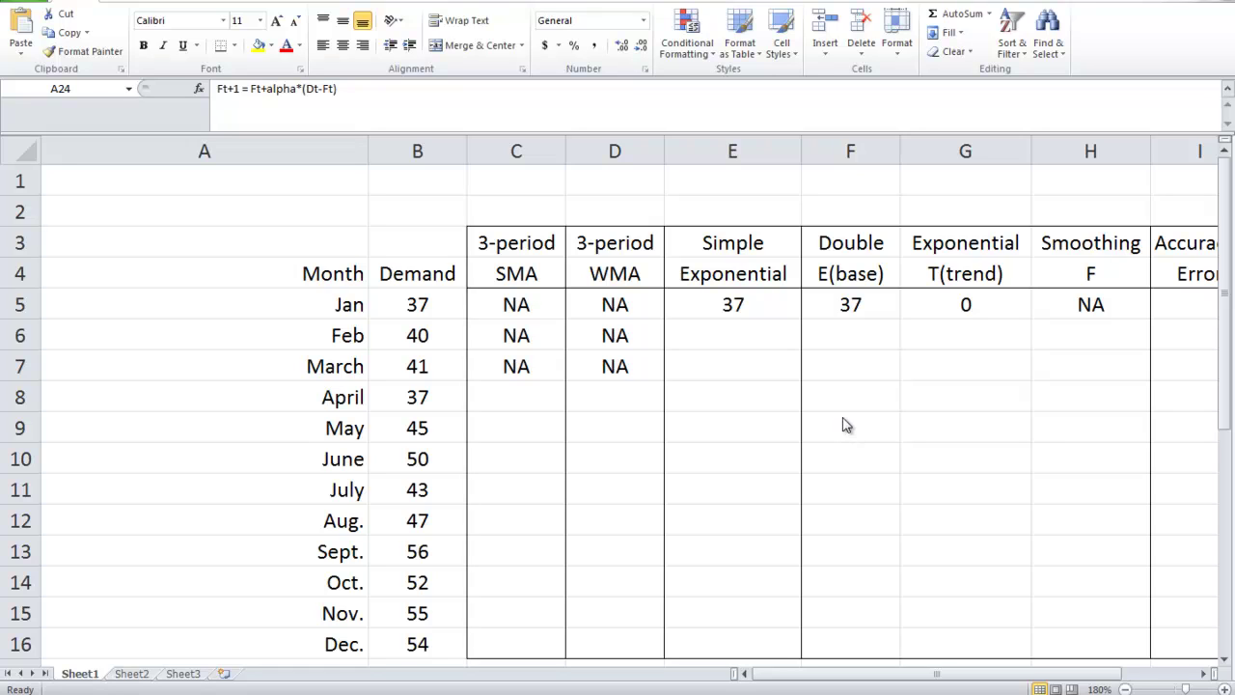
Step: Examine the monthly demand data and the 3-period SMA column, including its NA entries for January to March
click(519, 276)
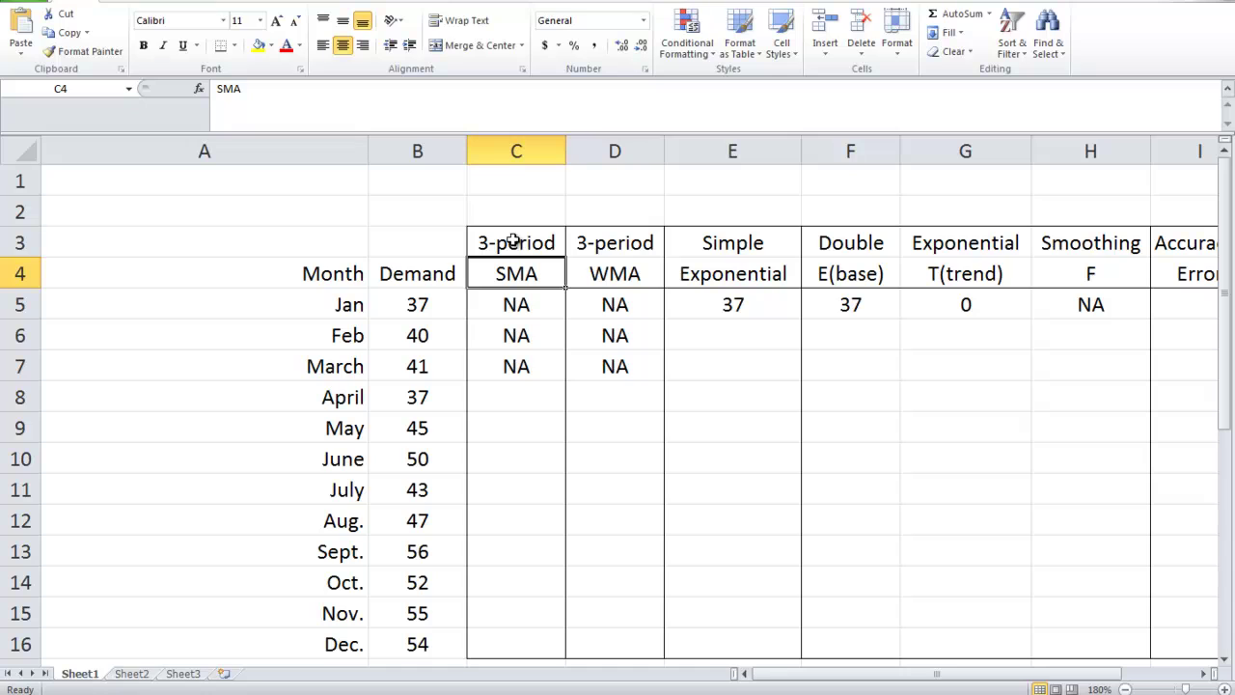
click(336, 306)
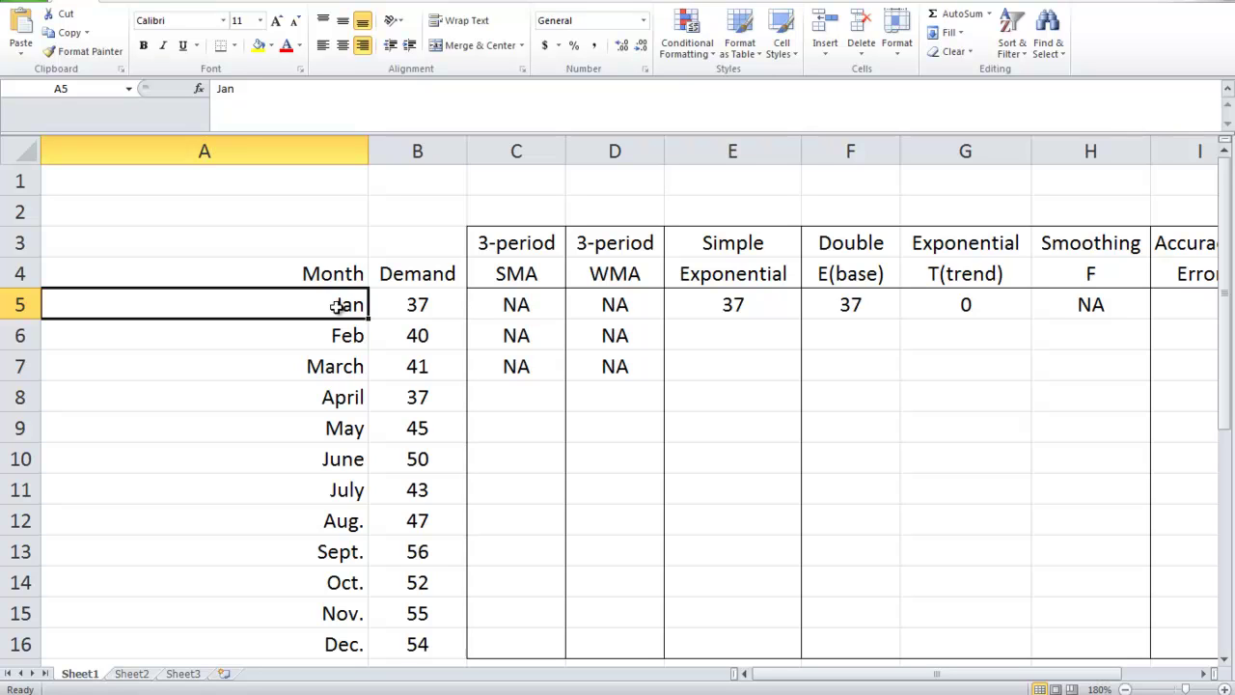
scroll(337, 306, down, 1)
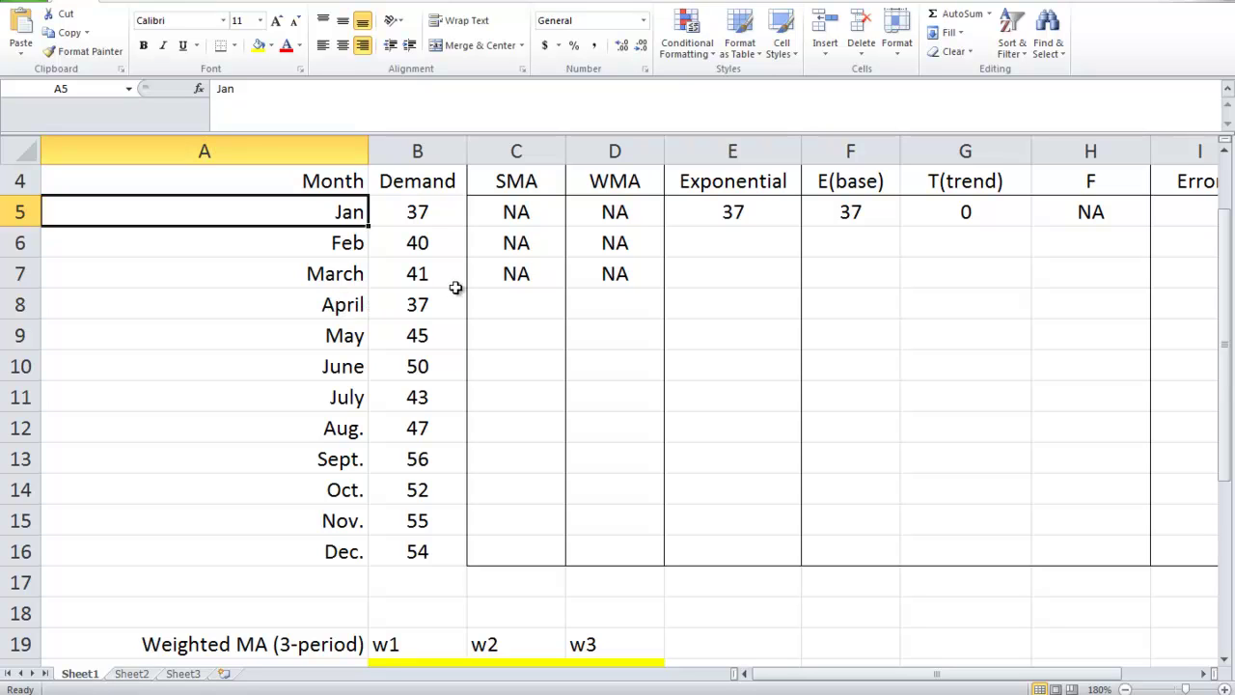
scroll(499, 276, up, 1)
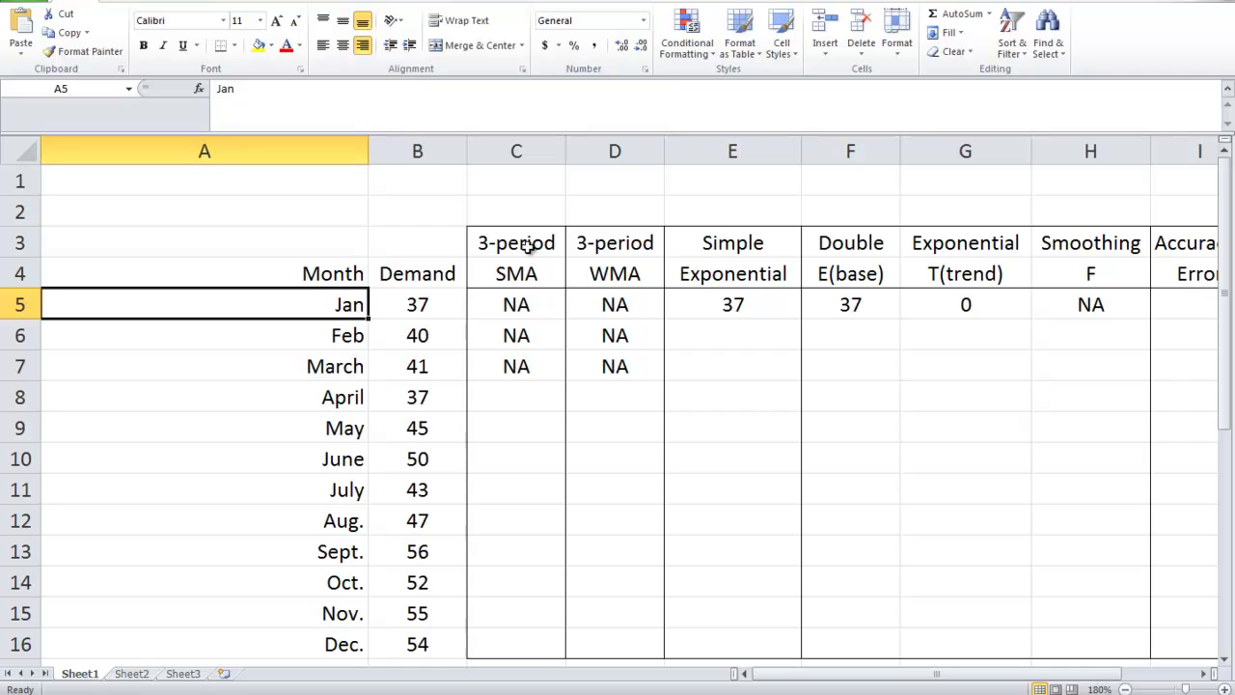
click(492, 398)
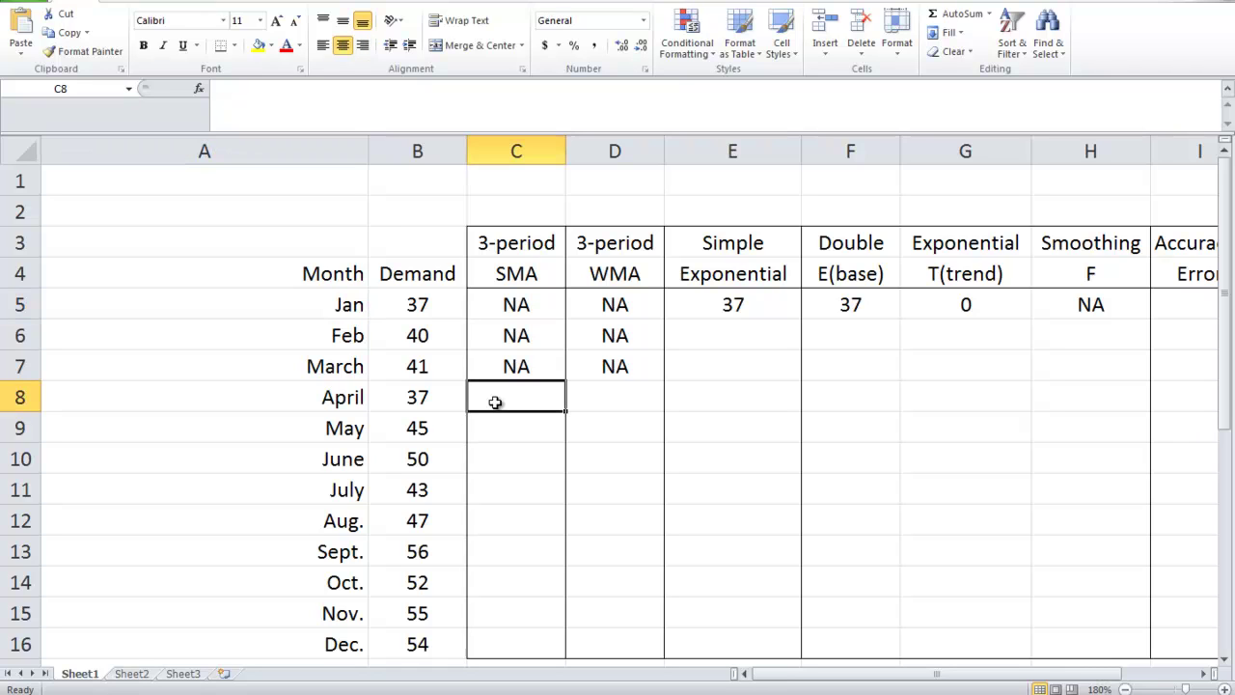
click(513, 307)
click(511, 334)
click(515, 366)
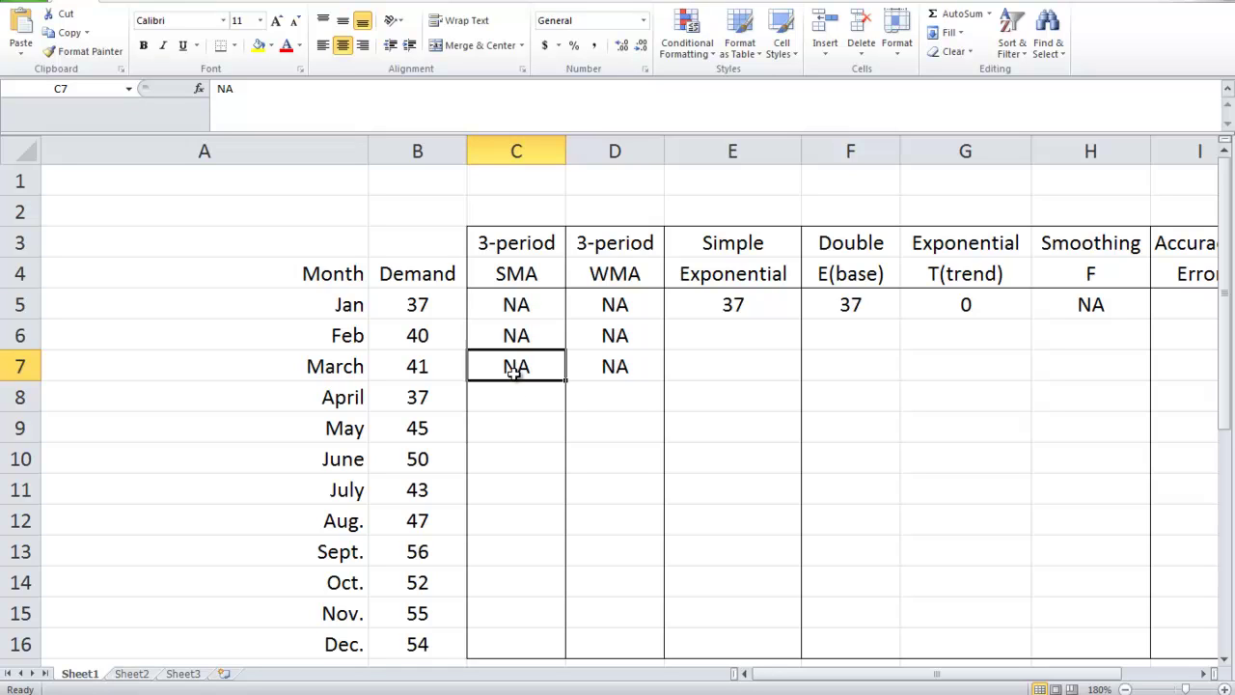
click(504, 393)
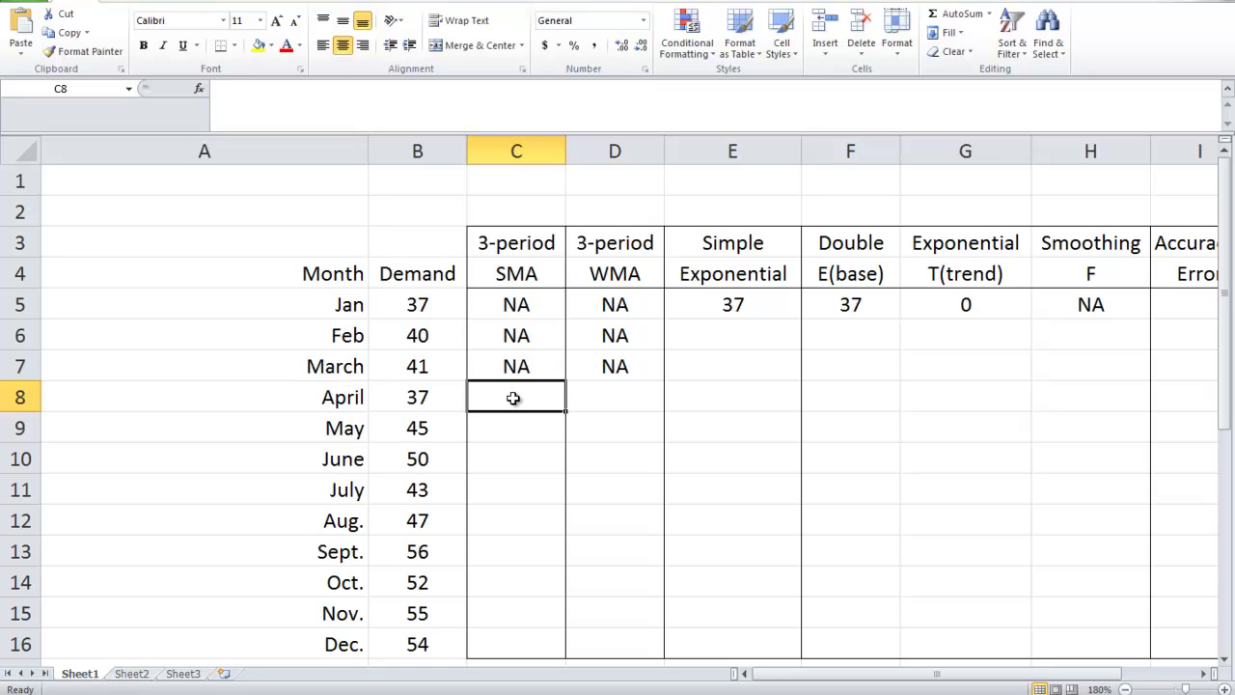
click(509, 305)
click(513, 338)
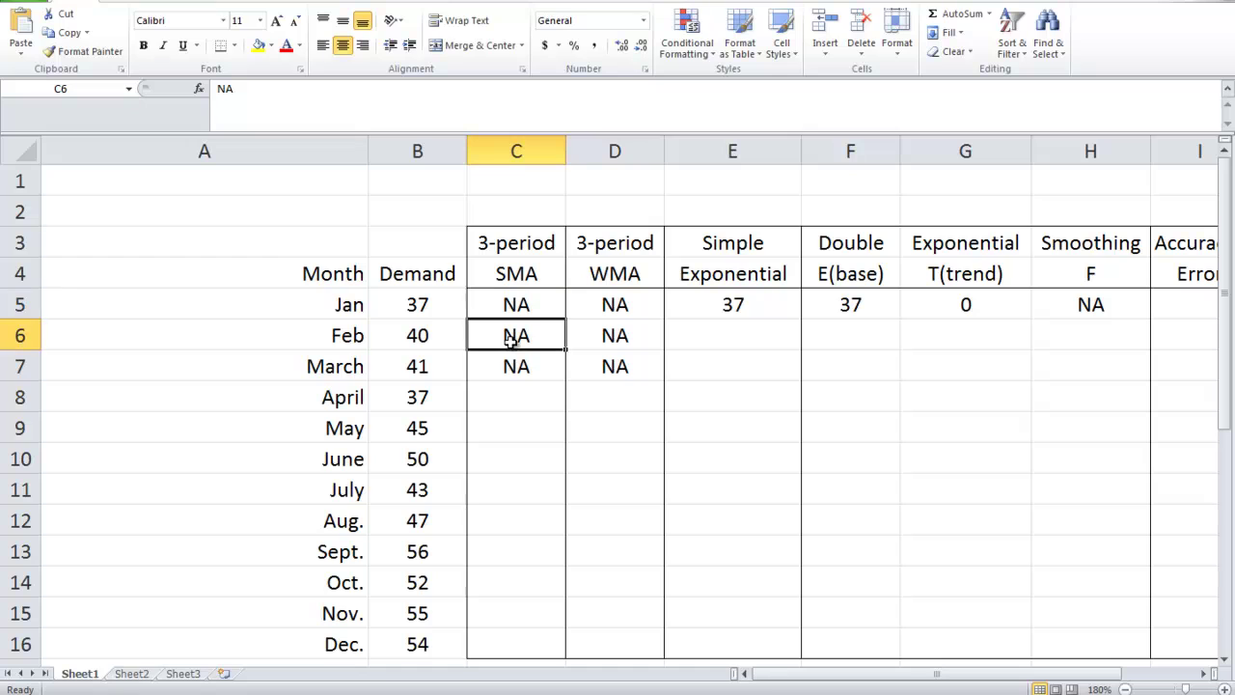
click(511, 370)
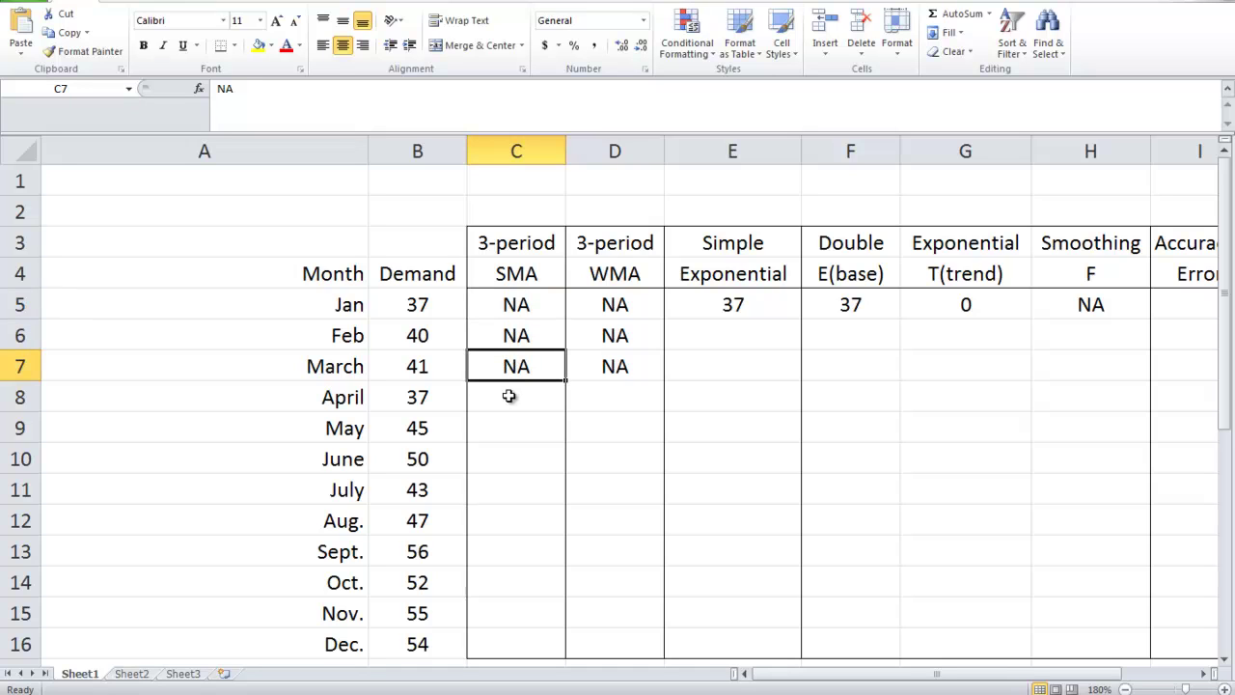
Step: Enter =AVERAGE(B5:B7) as April's 3-period SMA in C8 and fill the formula down through December in C16
click(509, 396)
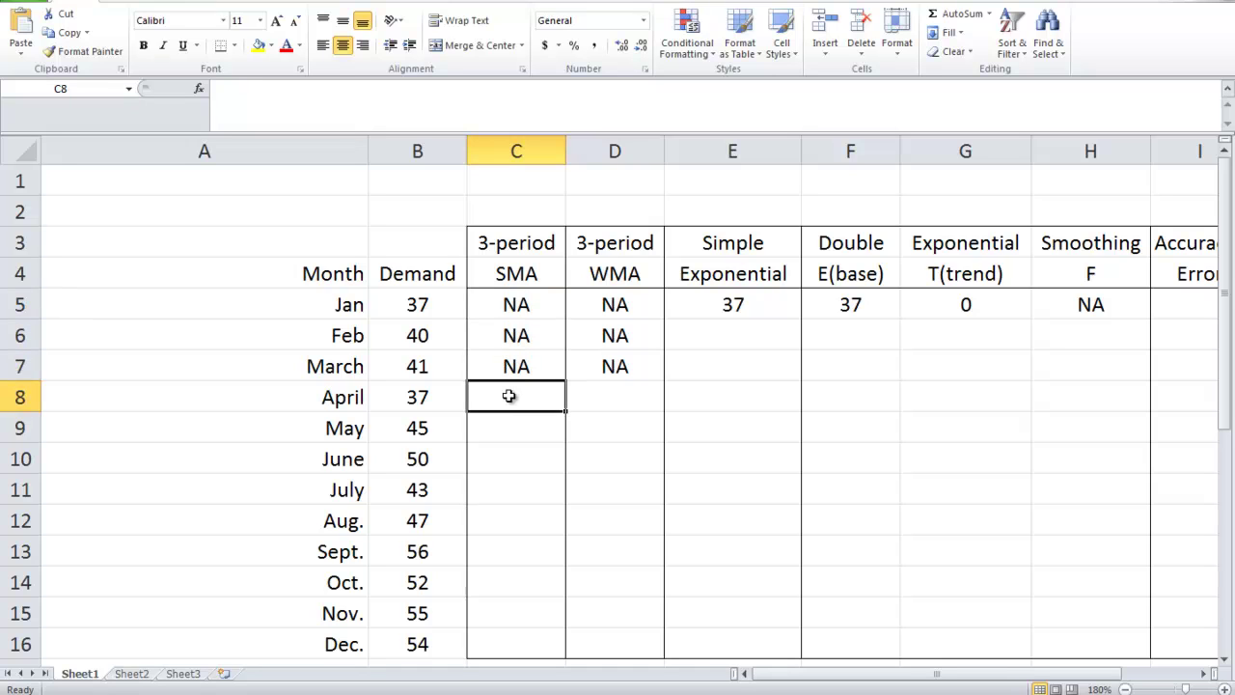
text(=)
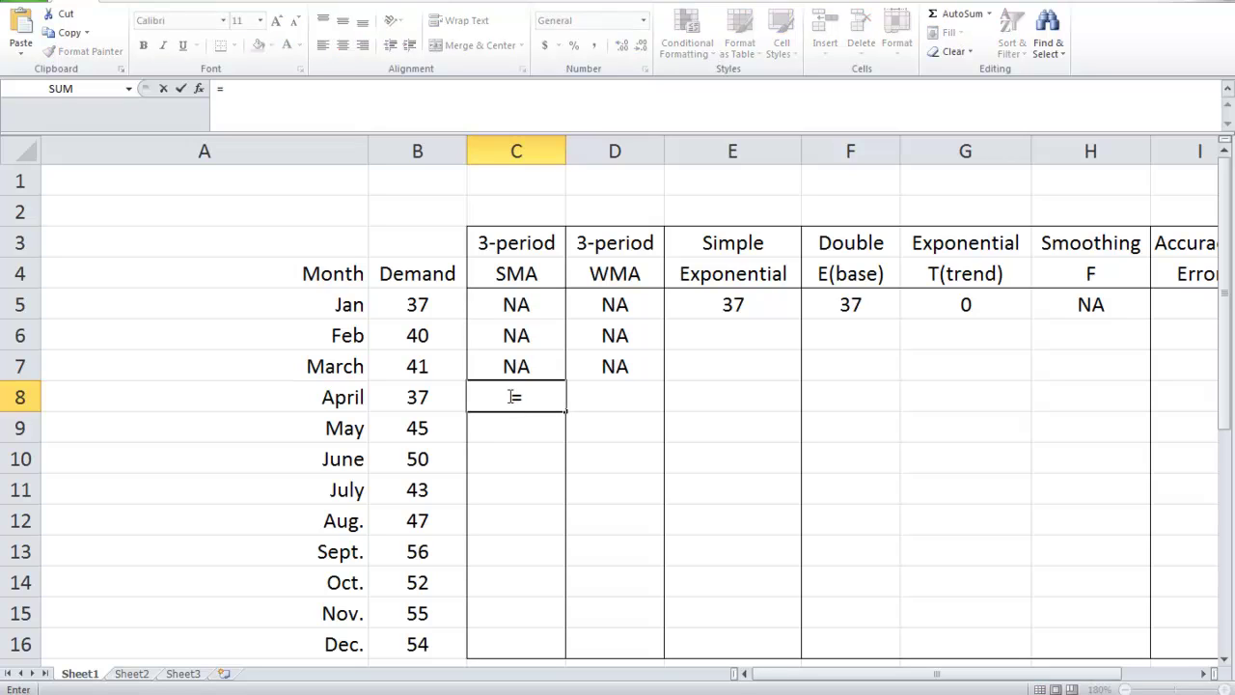
text(av)
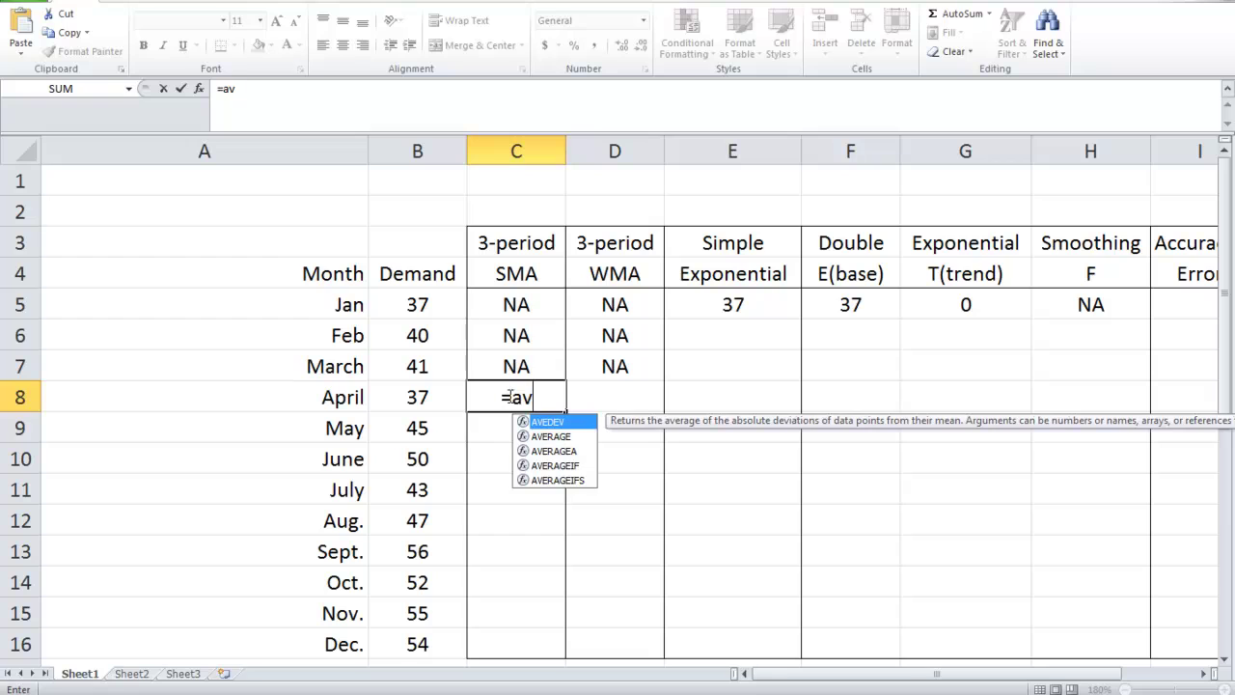
text(erage()
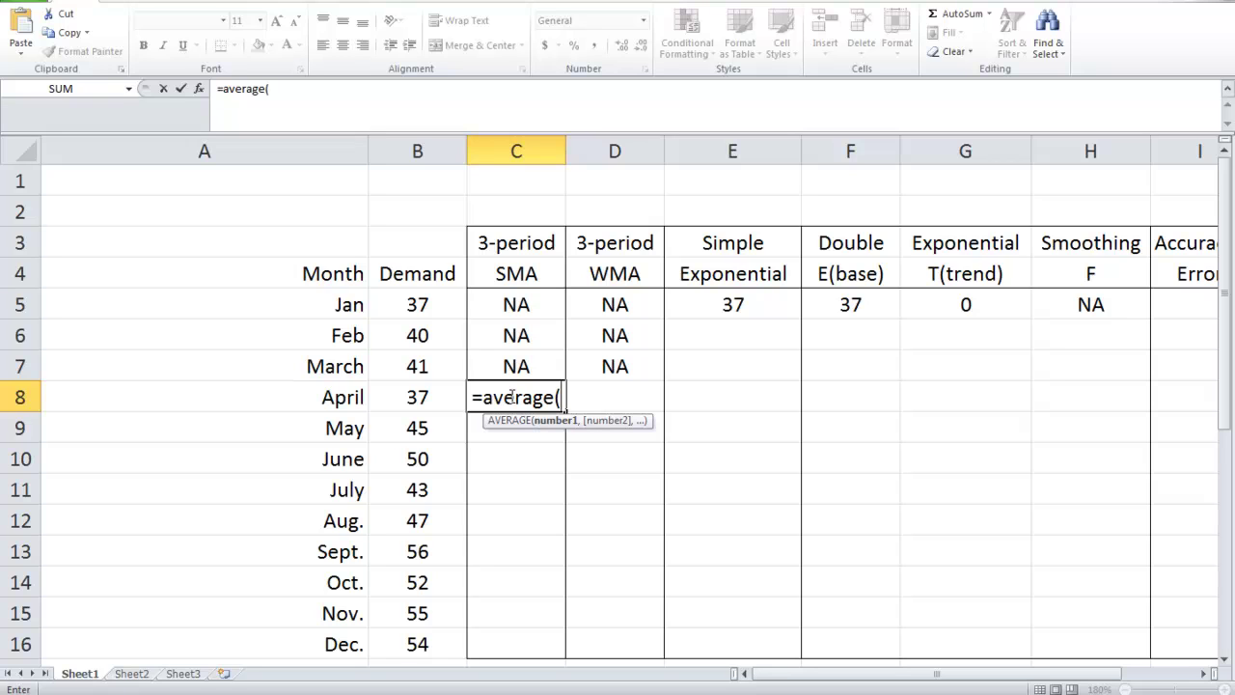
drag(403, 303, 408, 365)
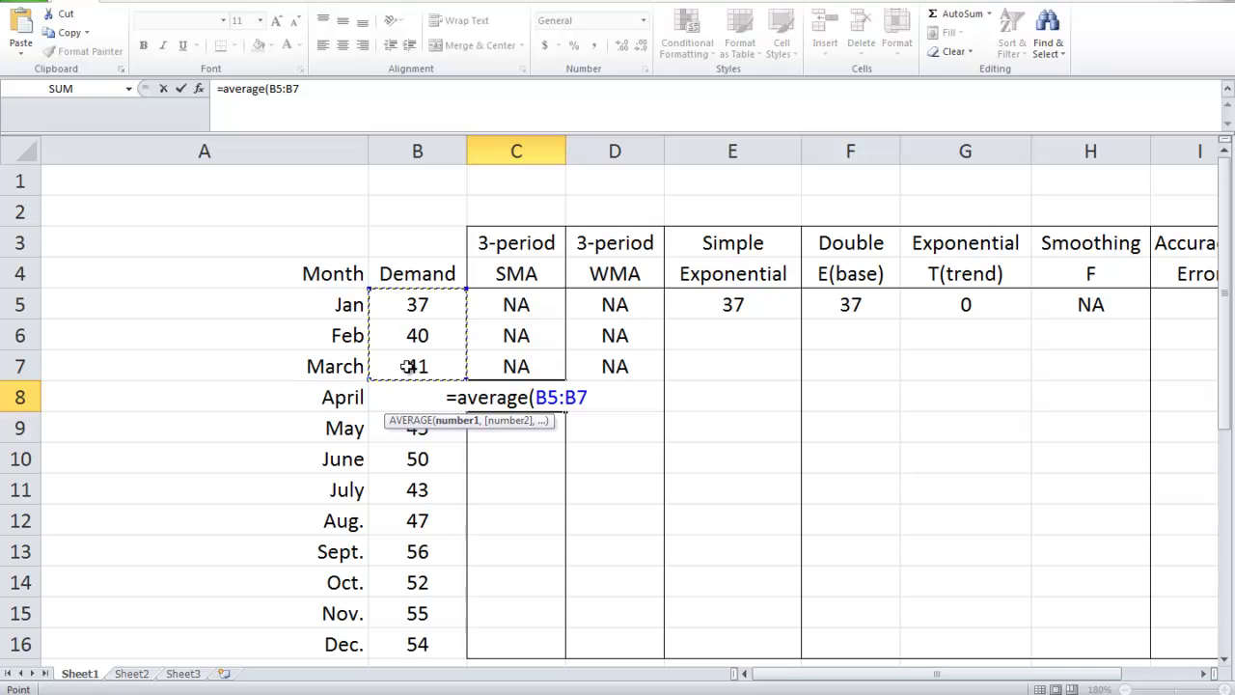
text())
key(Return)
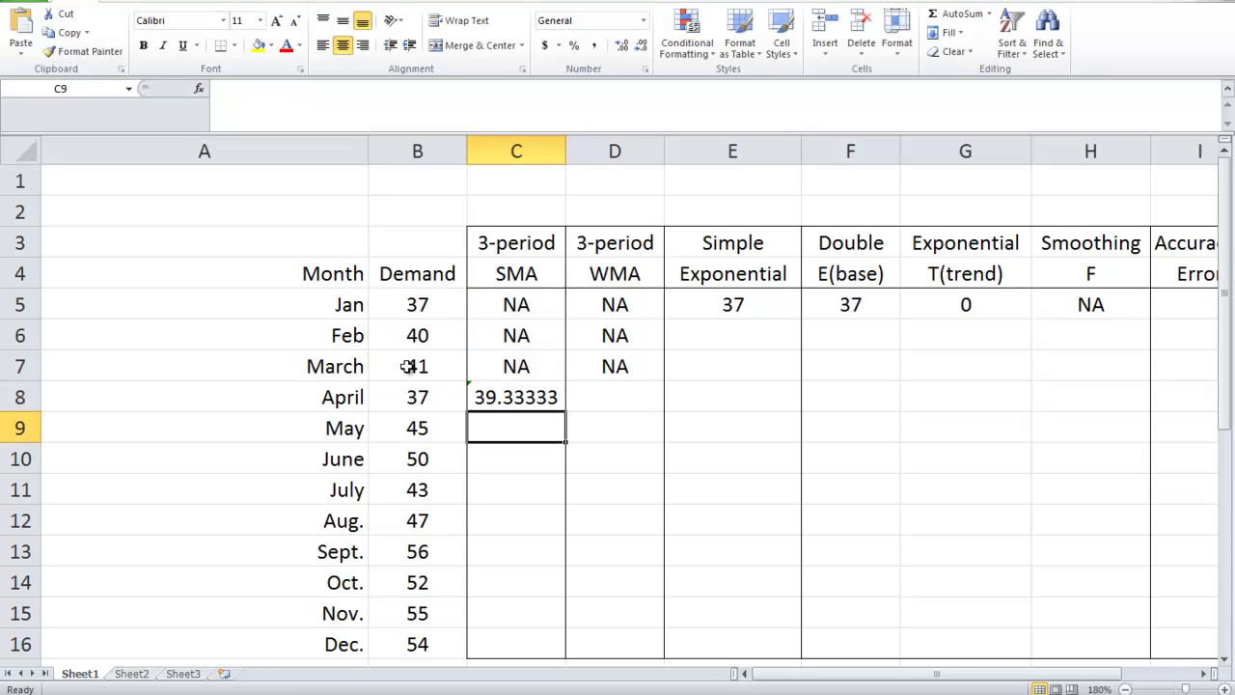
click(535, 401)
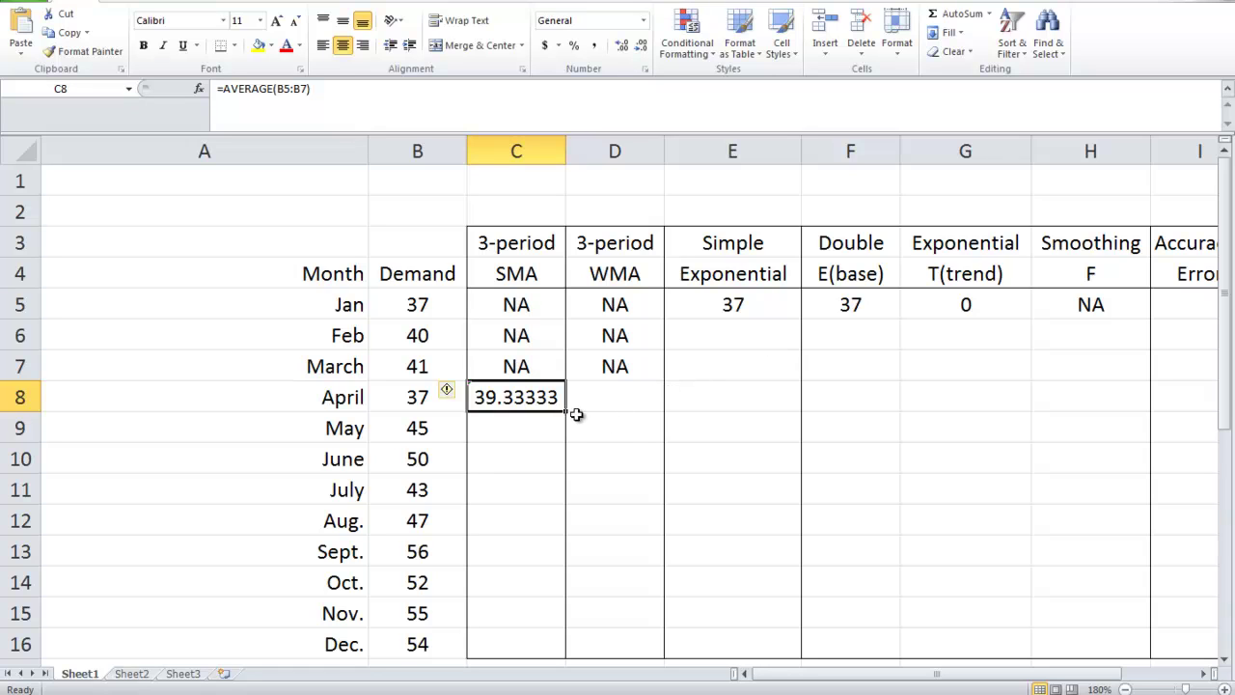
drag(568, 414, 557, 659)
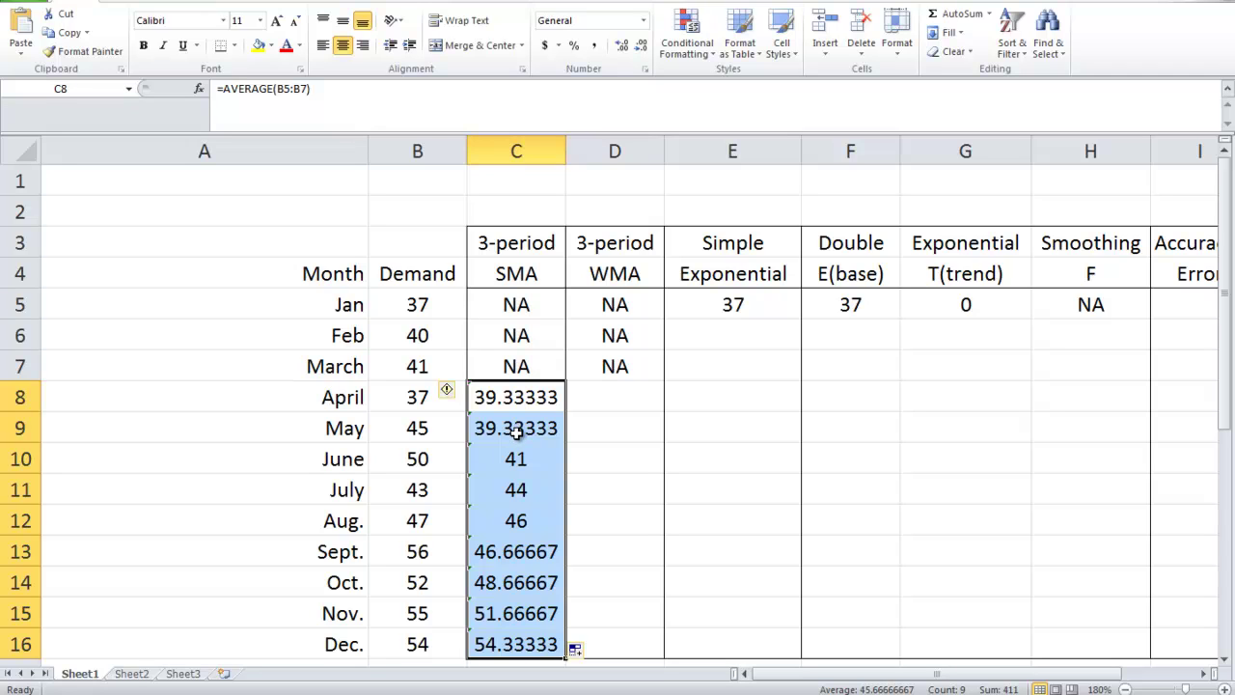
Step: Examine the 3-period WMA column and the weights w1, w2 and w3 in B20:D20
click(625, 307)
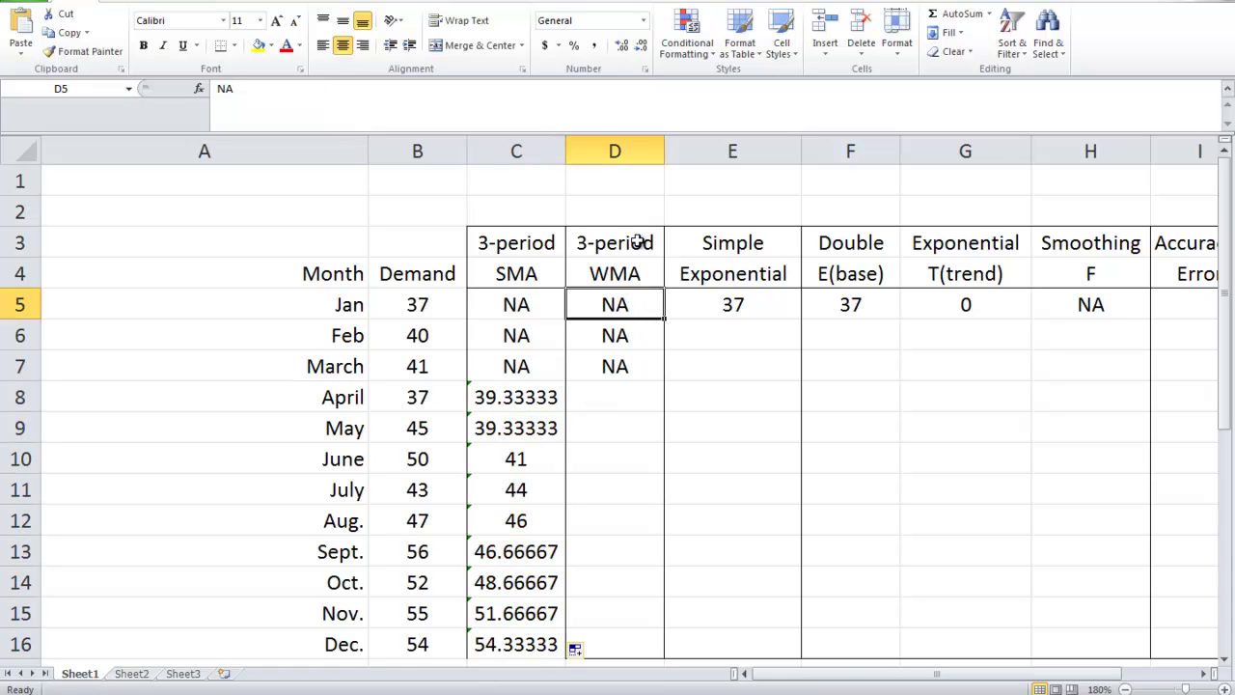
click(627, 276)
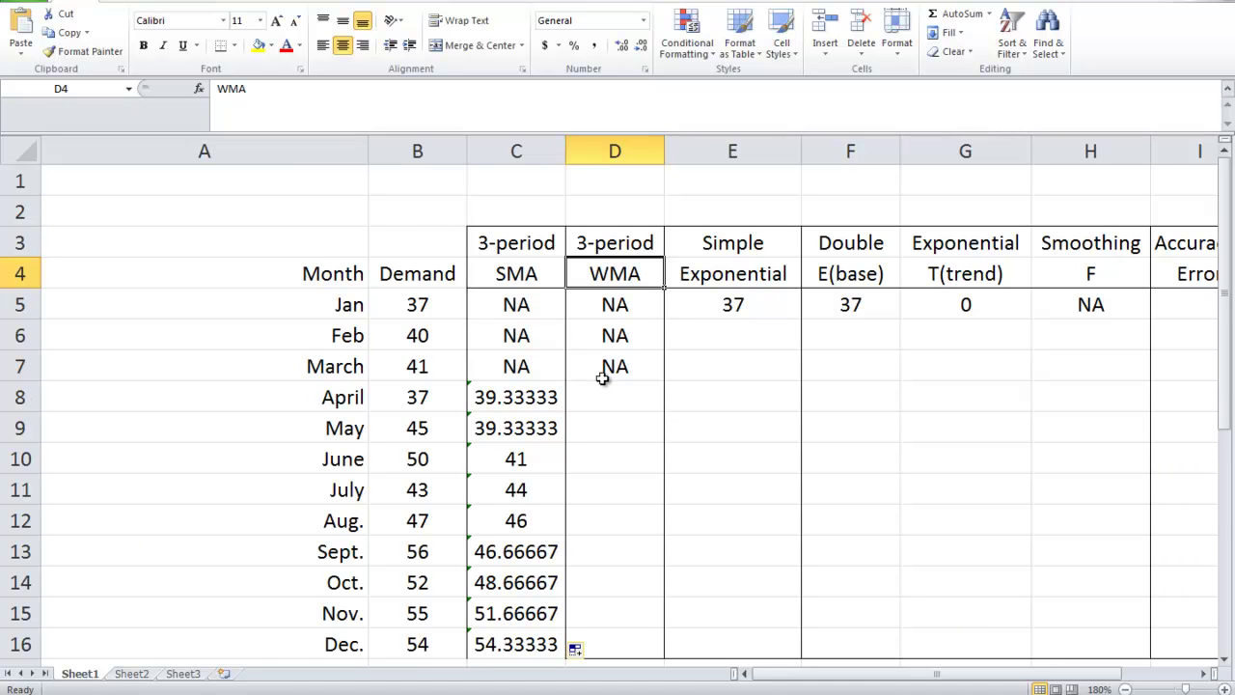
scroll(470, 567, down, 2)
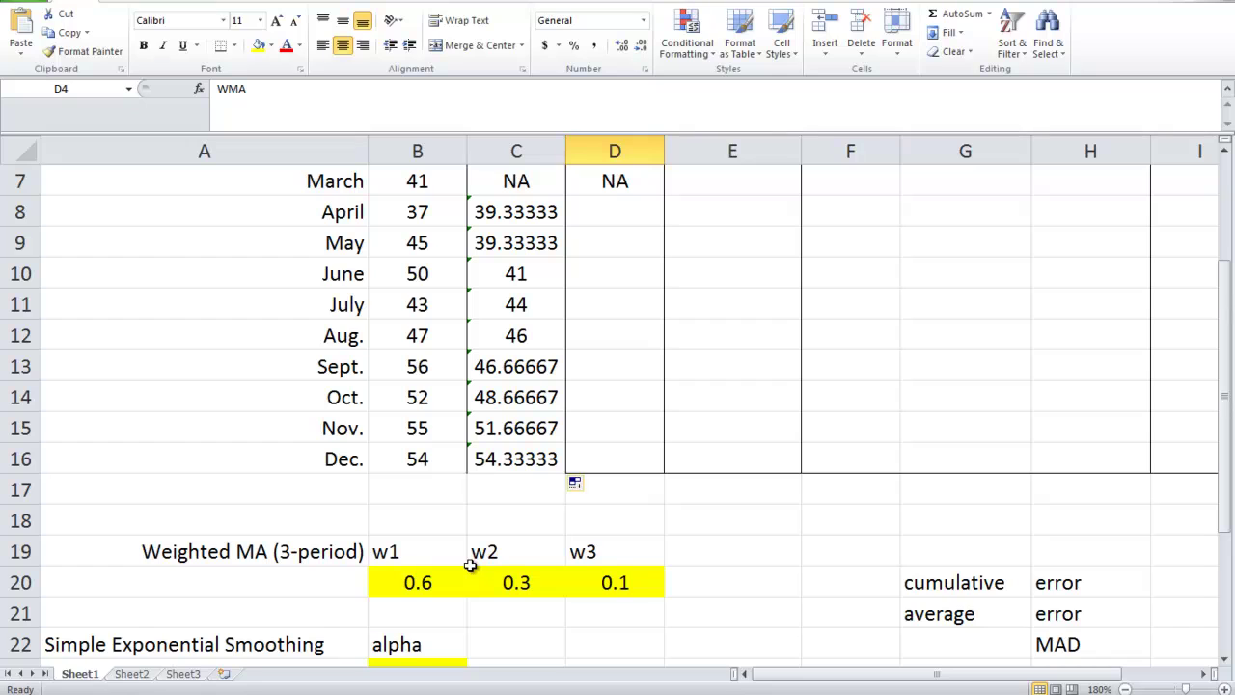
click(436, 582)
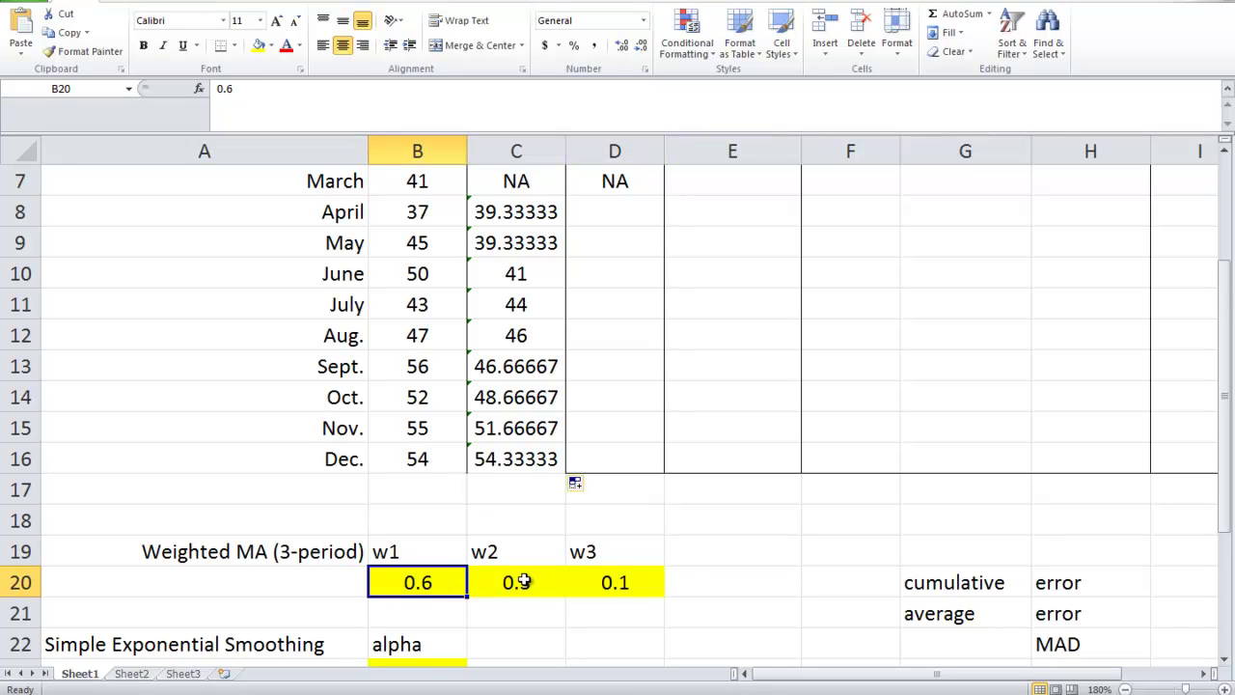
click(633, 582)
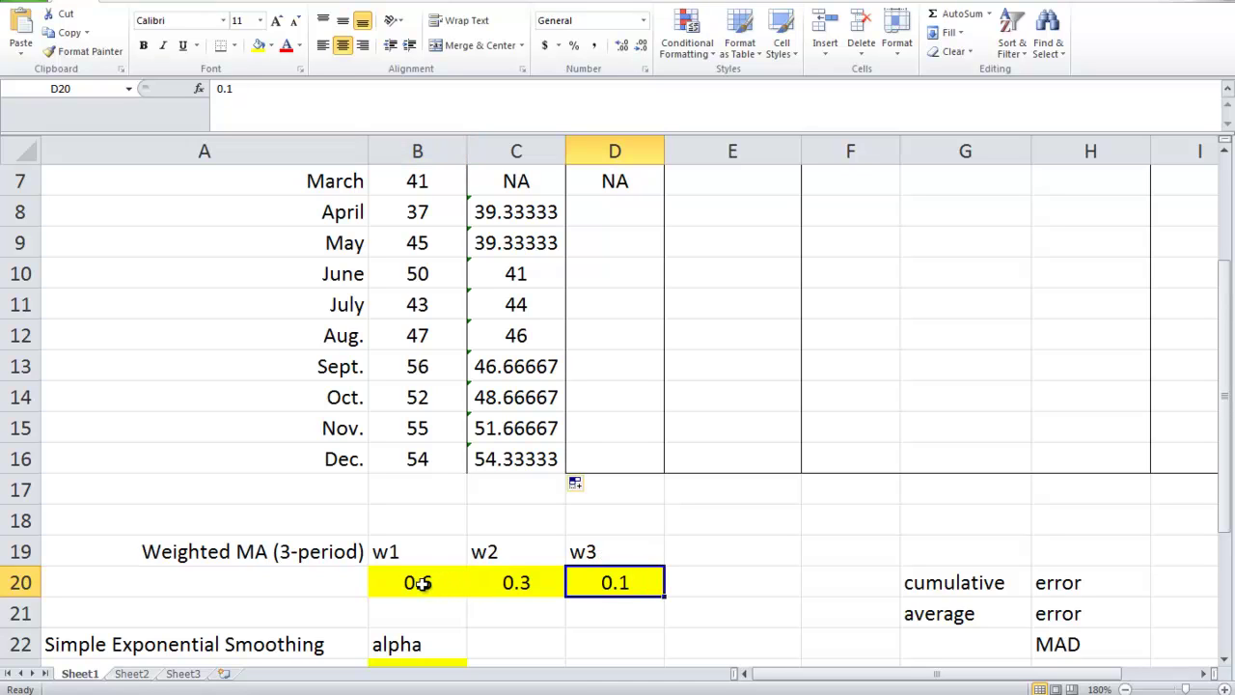
click(422, 582)
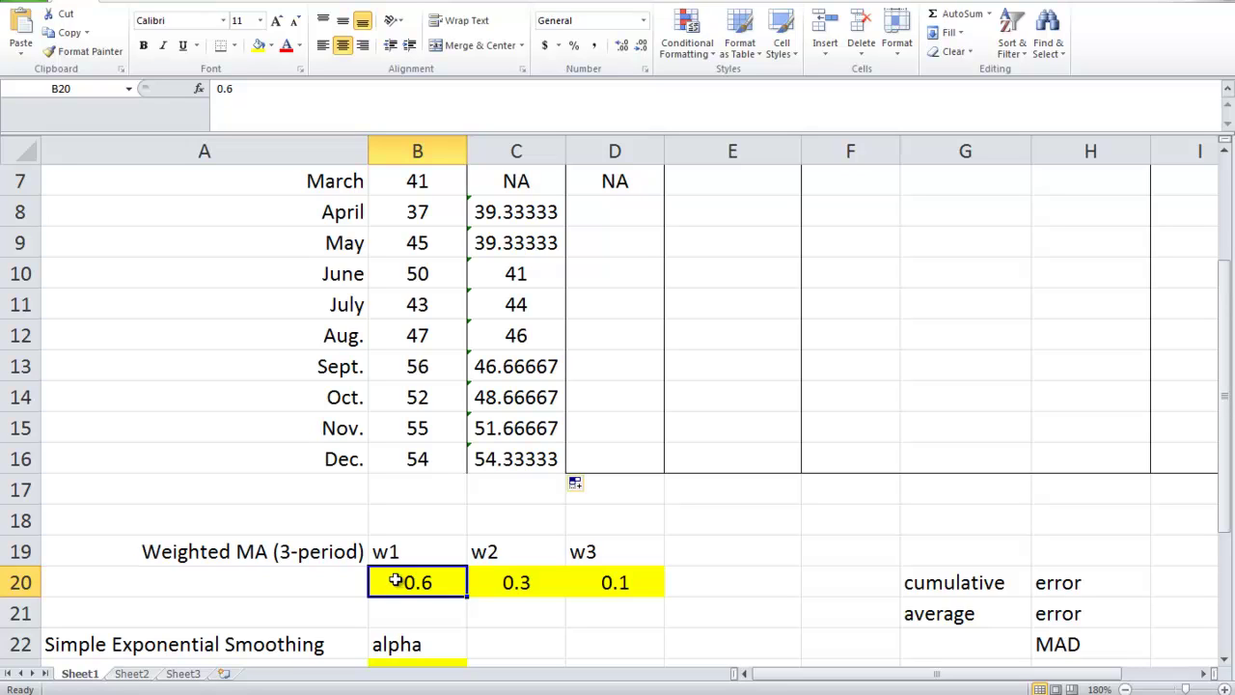
click(510, 581)
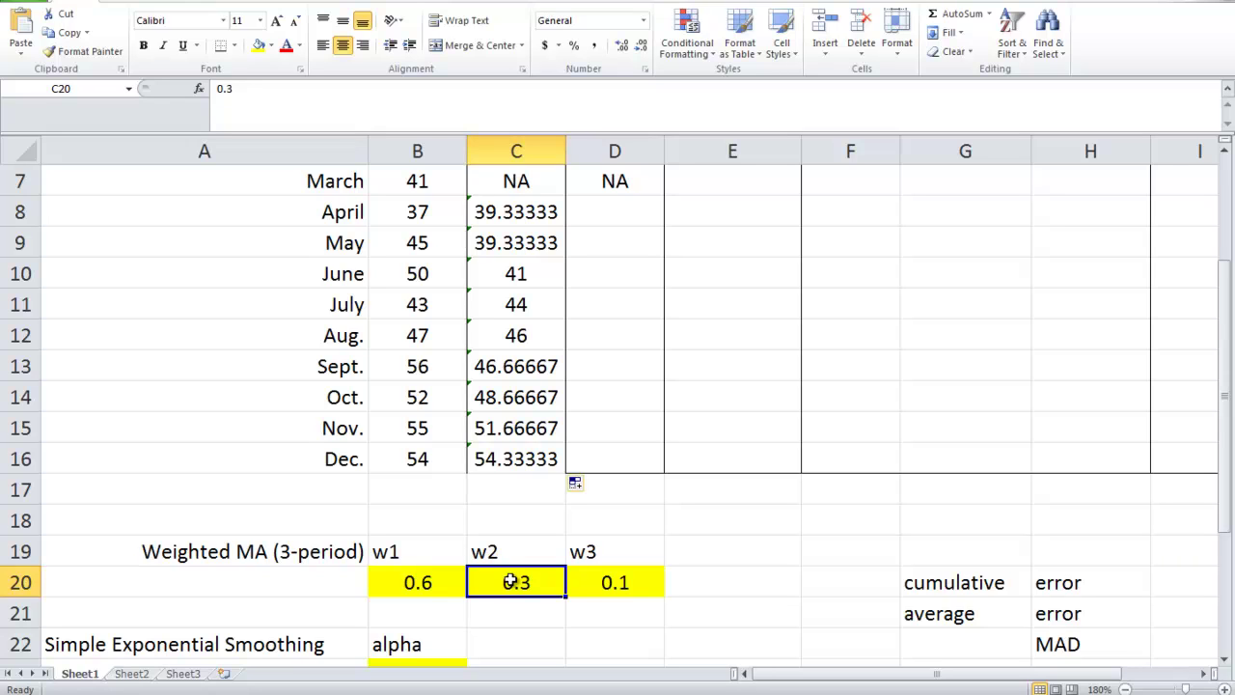
Step: Begin April's weighted moving average formula in D8 with the absolute w1 weight times March demand, =$B$20*B7
scroll(589, 535, up, 1)
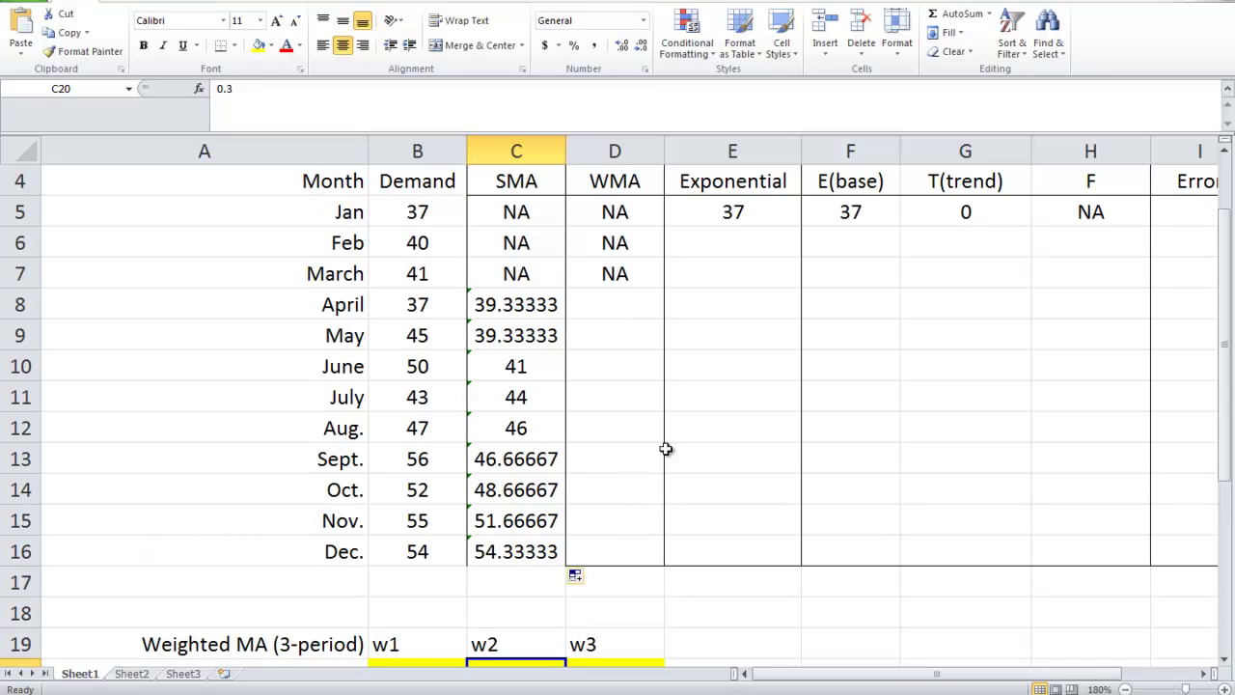
click(605, 306)
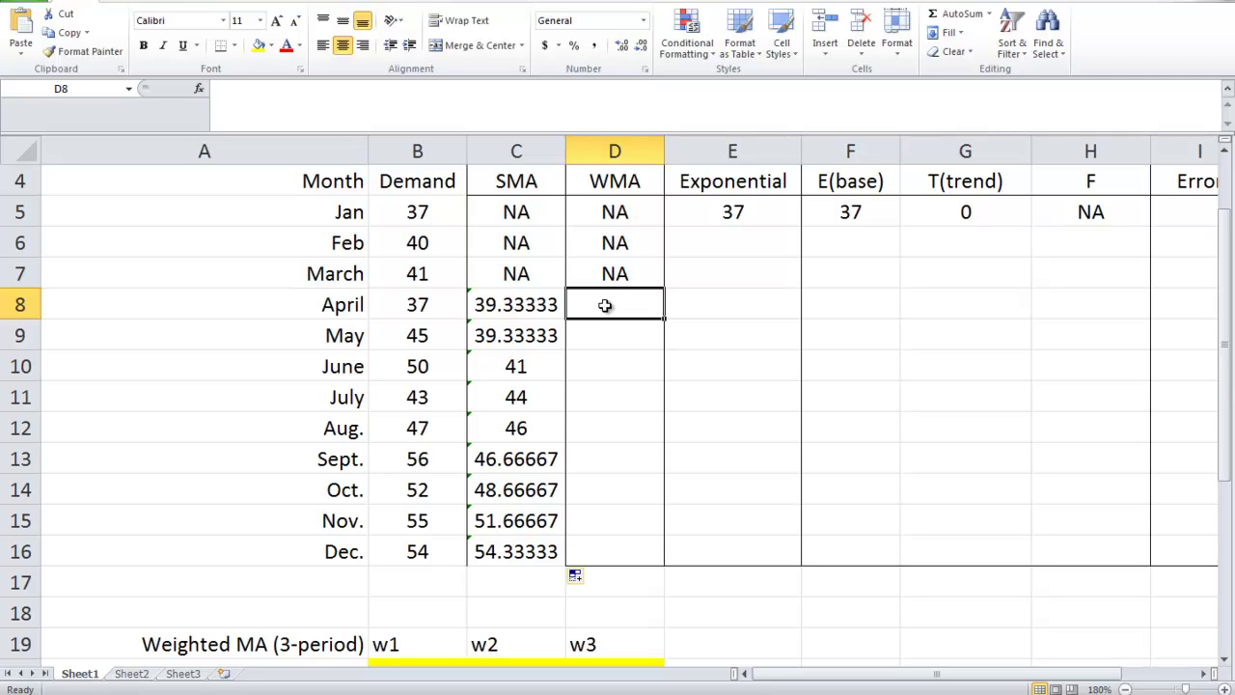
text(=)
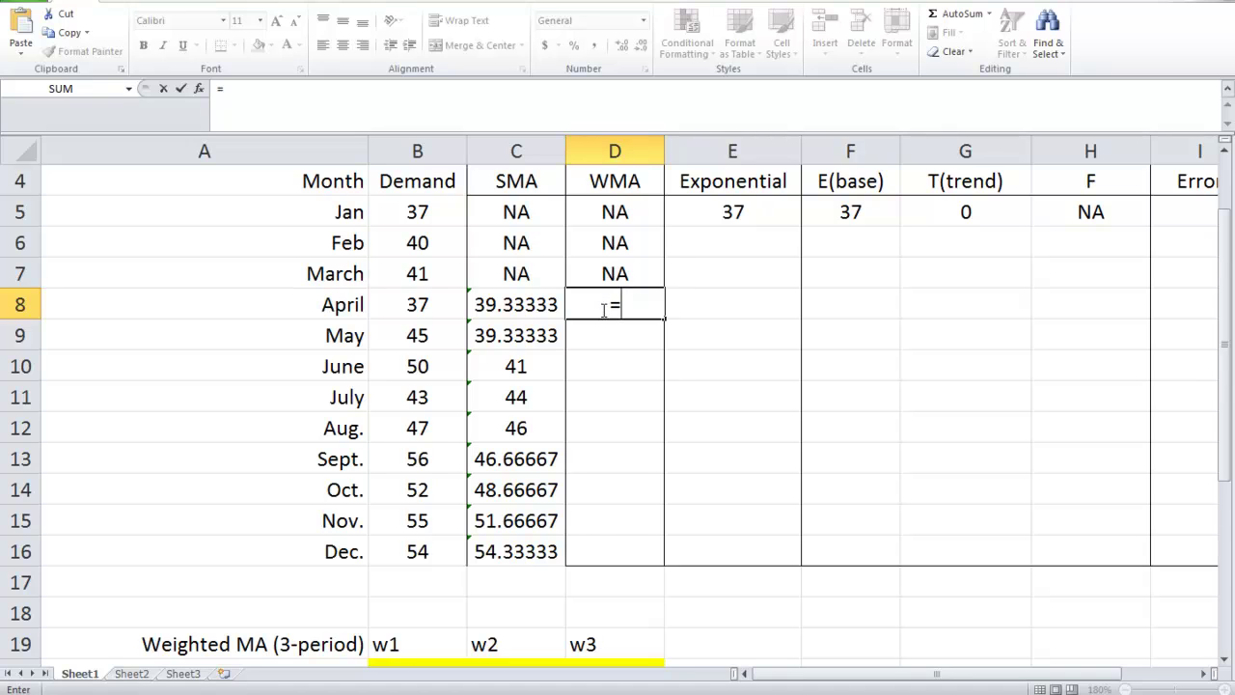
scroll(602, 308, down, 1)
click(431, 579)
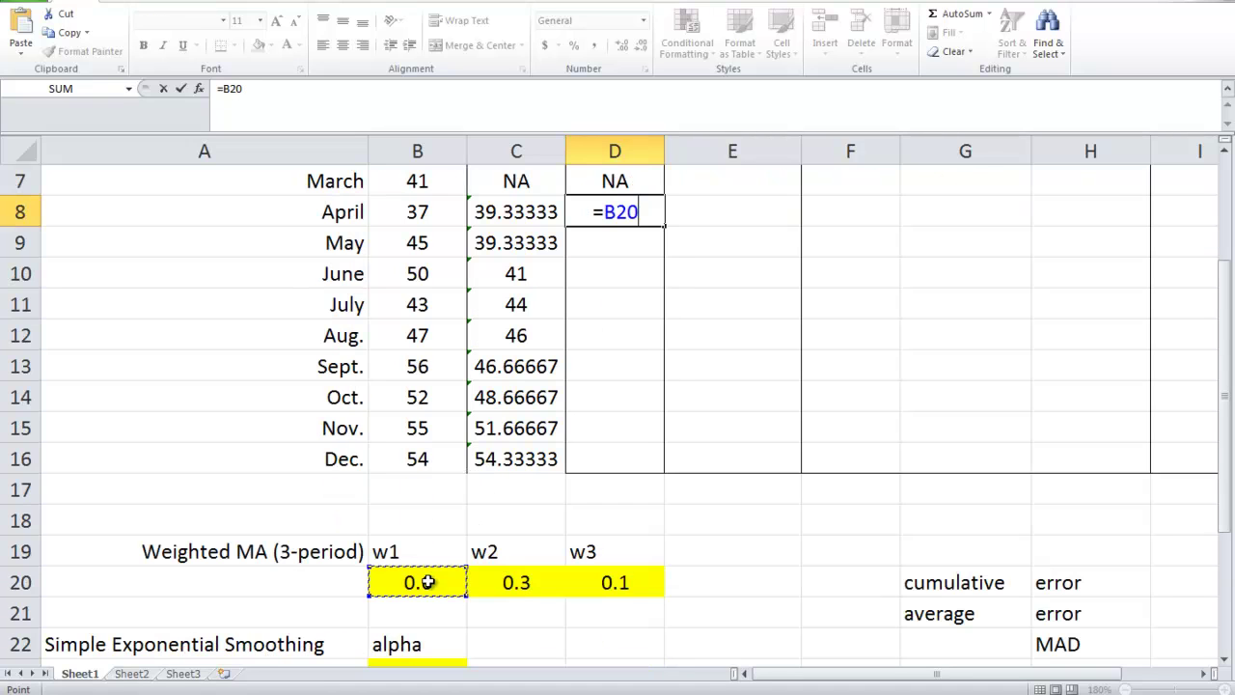
key(F4)
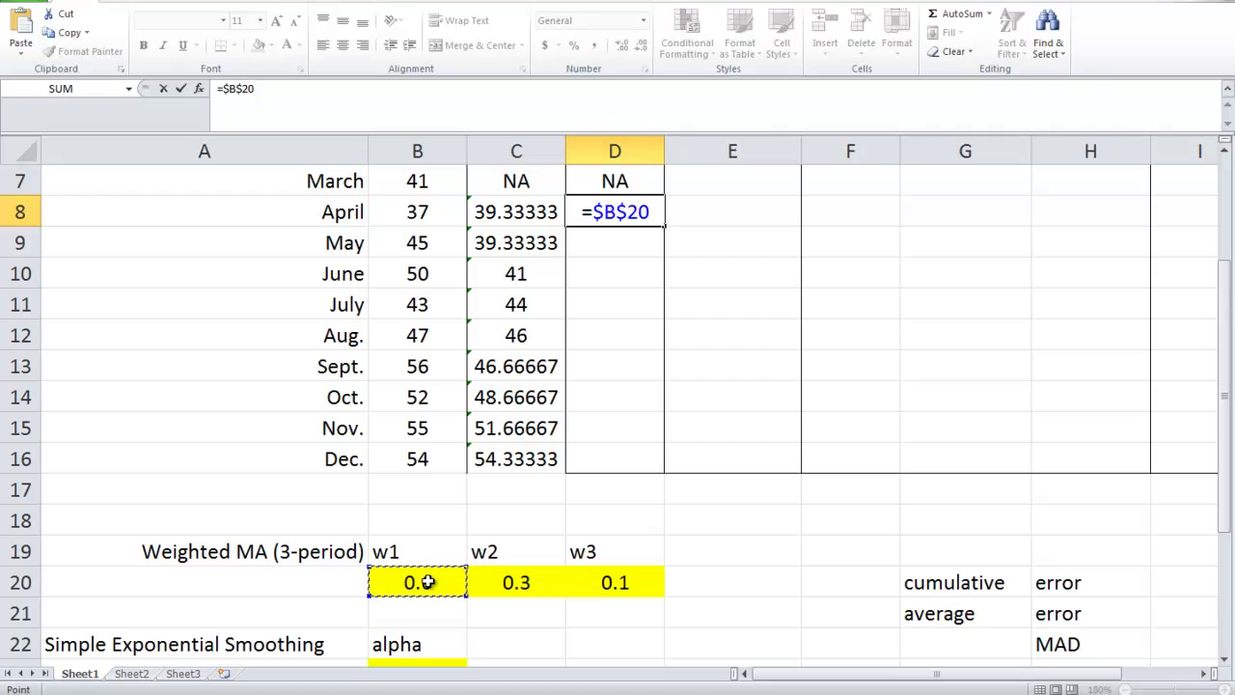
text(*)
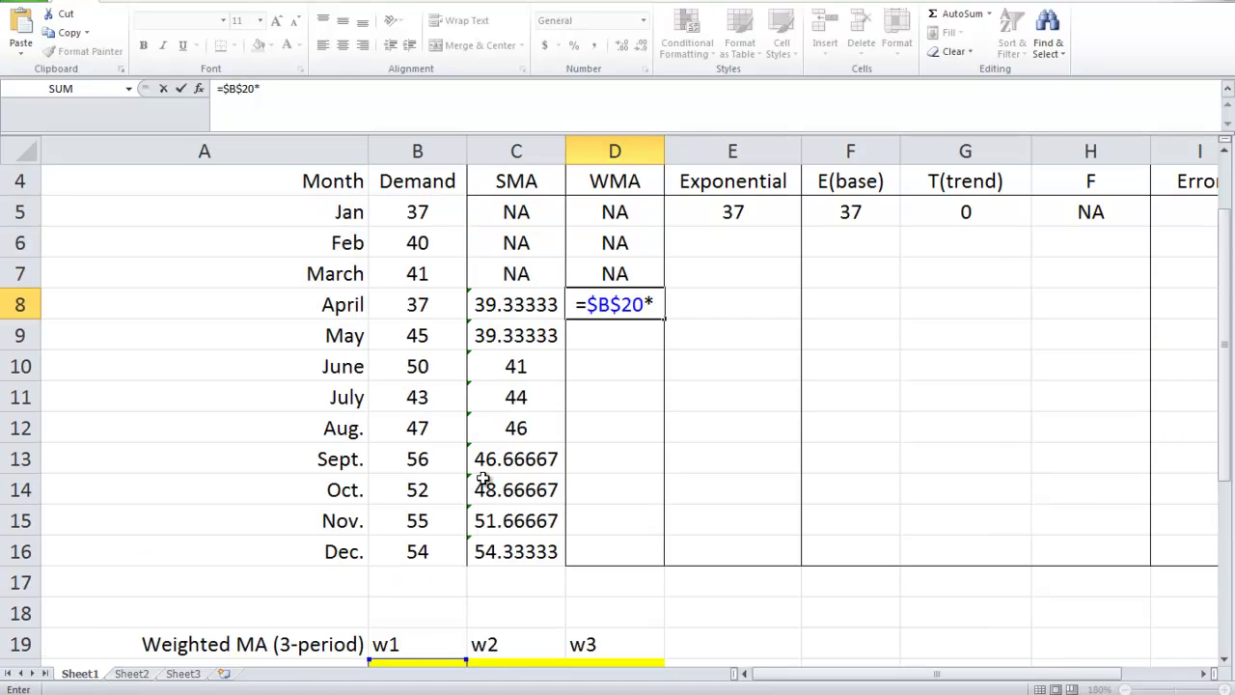
click(417, 273)
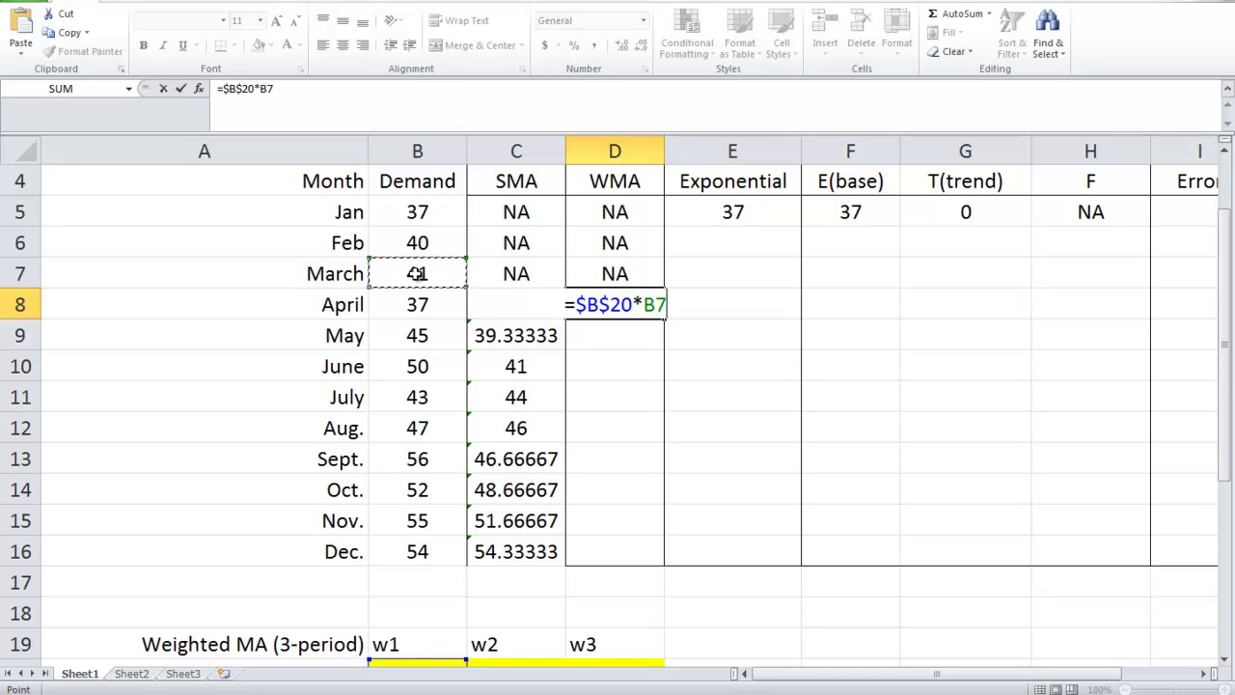
Step: Extend the D8 formula with the absolute w2 weight times February demand, +$C$20*B6
text(+)
scroll(472, 318, down, 3)
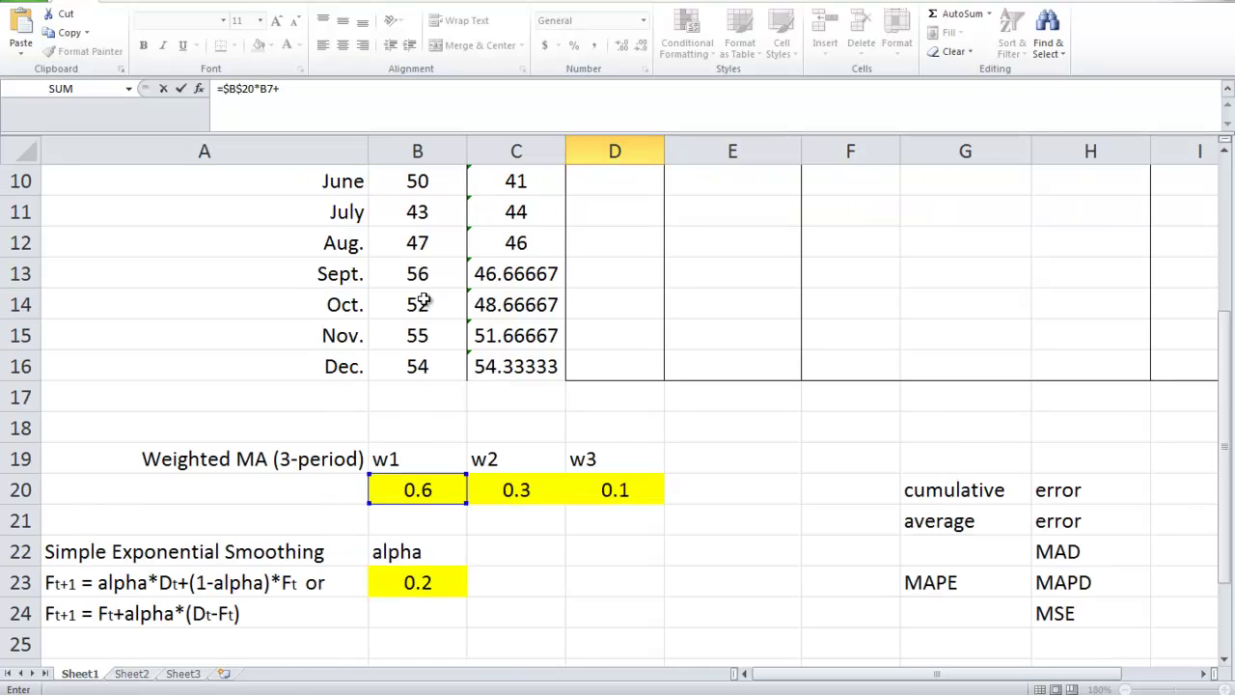
click(499, 396)
key(F4)
scroll(498, 398, up, 4)
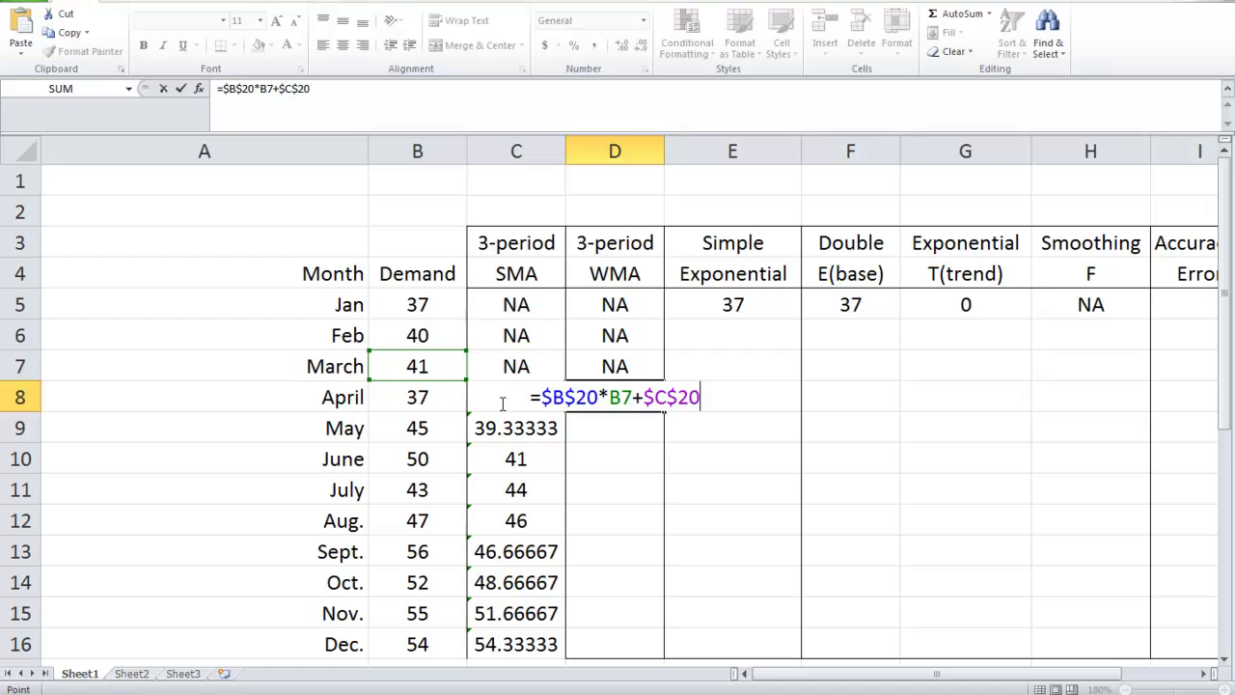
text(*)
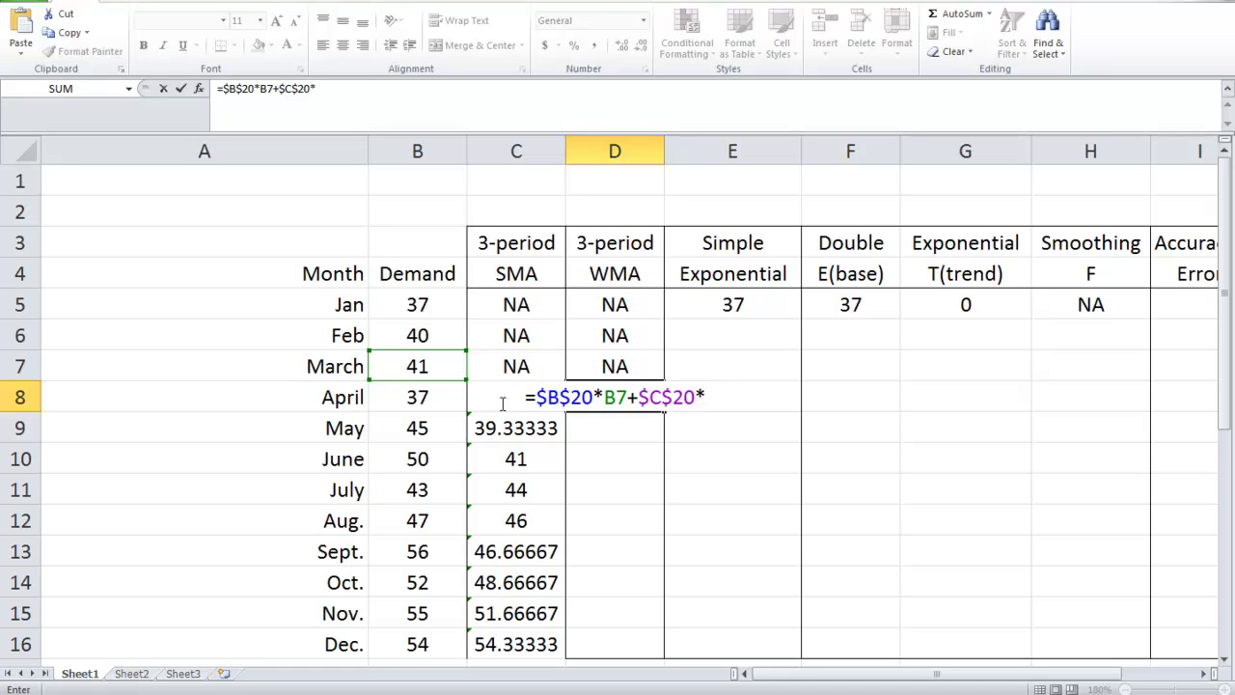
click(403, 334)
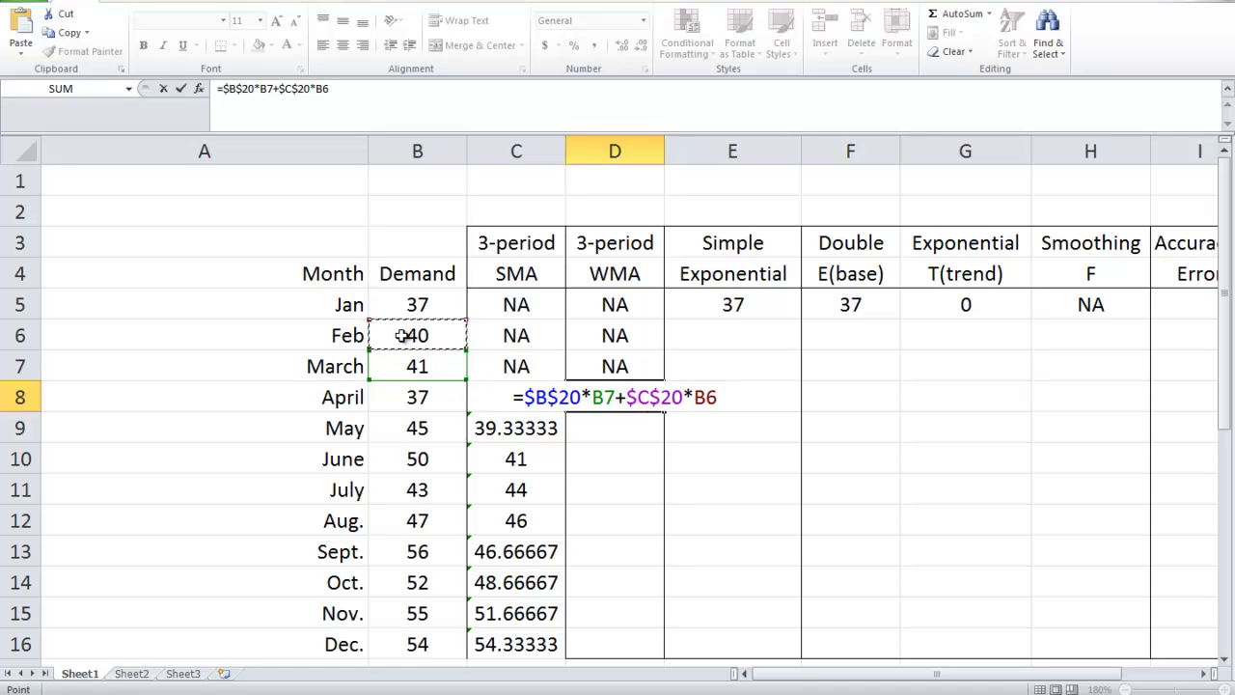
Step: Complete April's weighted moving average formula in D8 with the absolute w3 weight times January demand, +$D$20*B5
text(+)
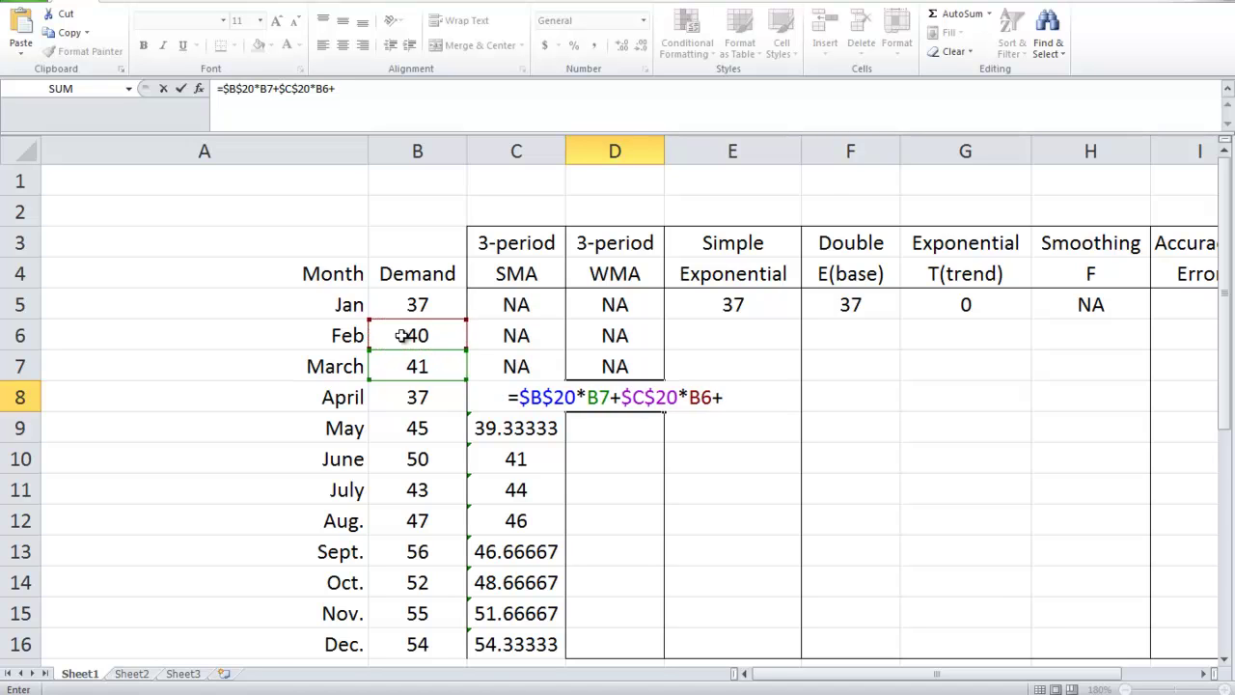
scroll(402, 335, down, 2)
click(599, 579)
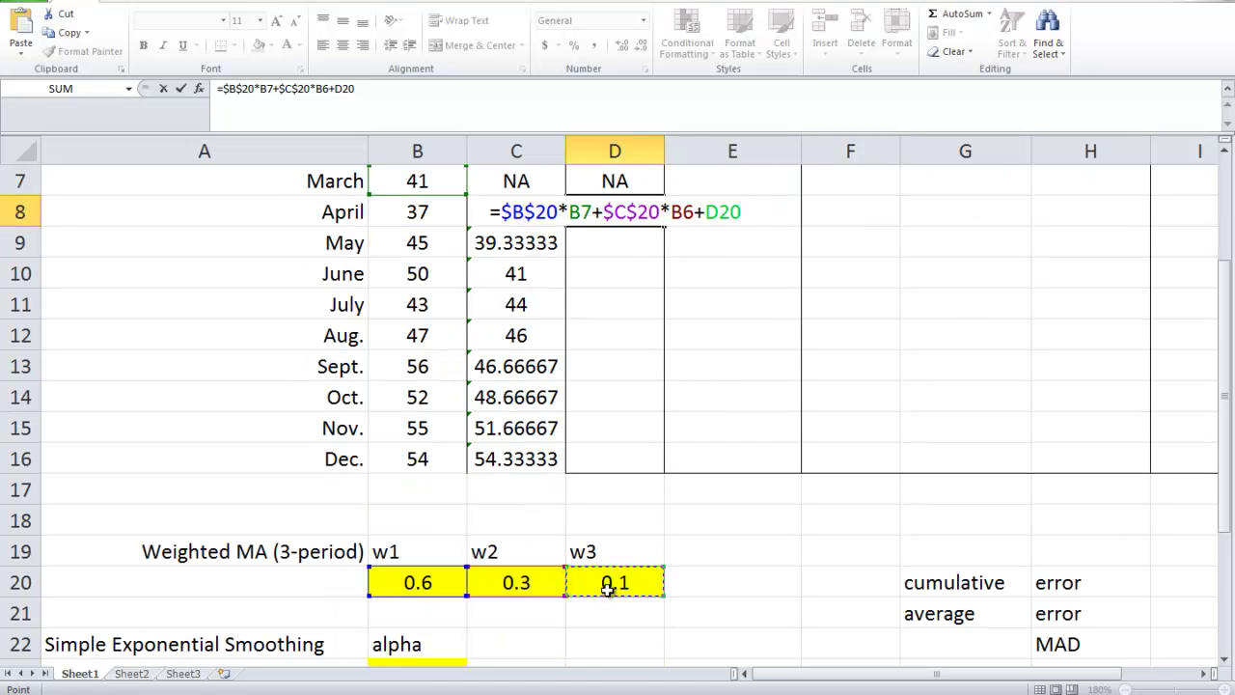
key(F4)
text(*)
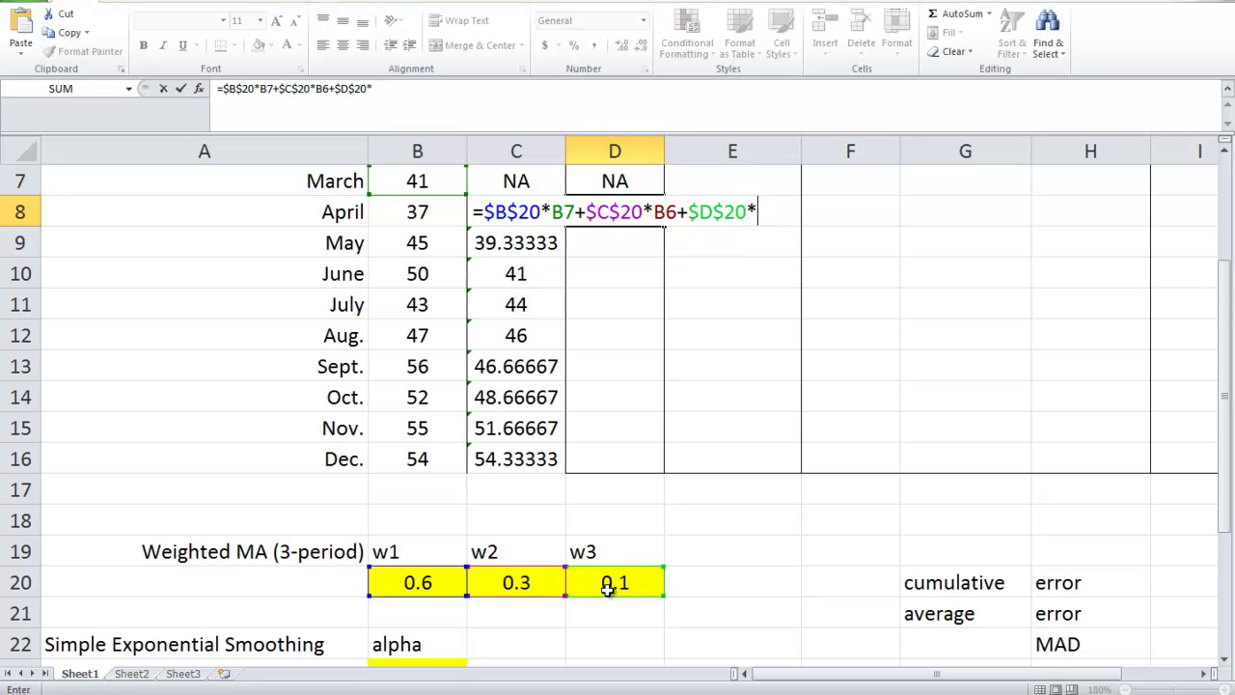
scroll(608, 588, up, 2)
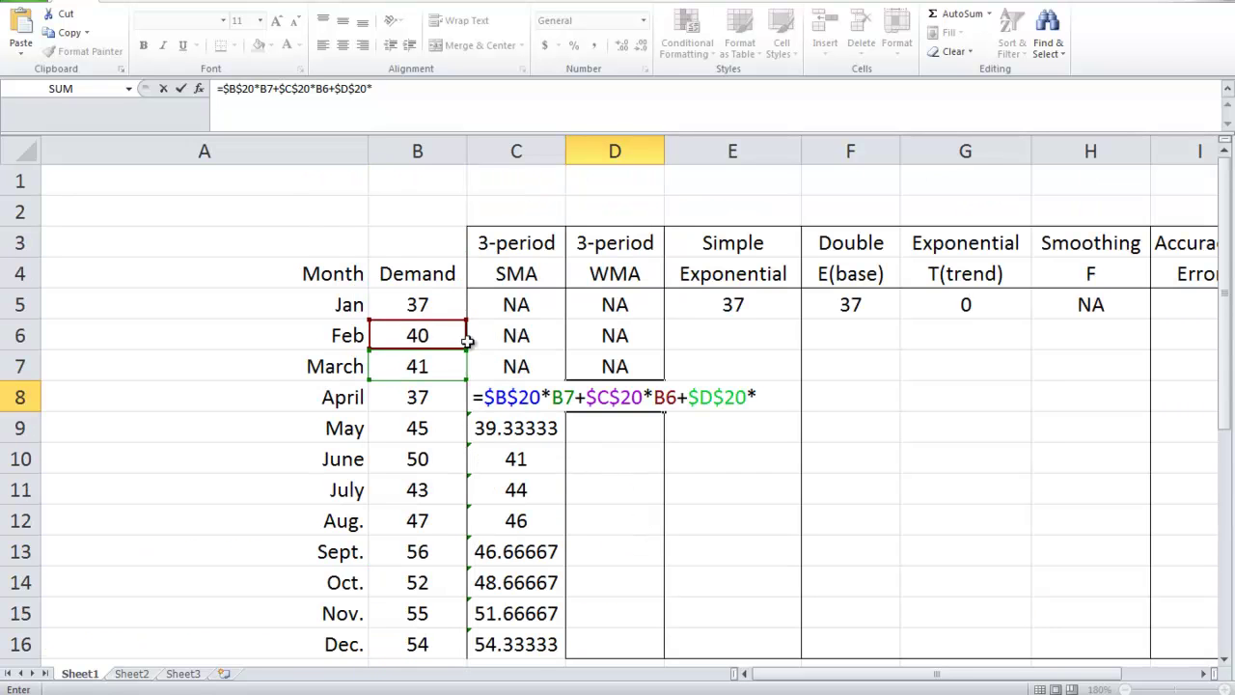
click(421, 304)
key(Return)
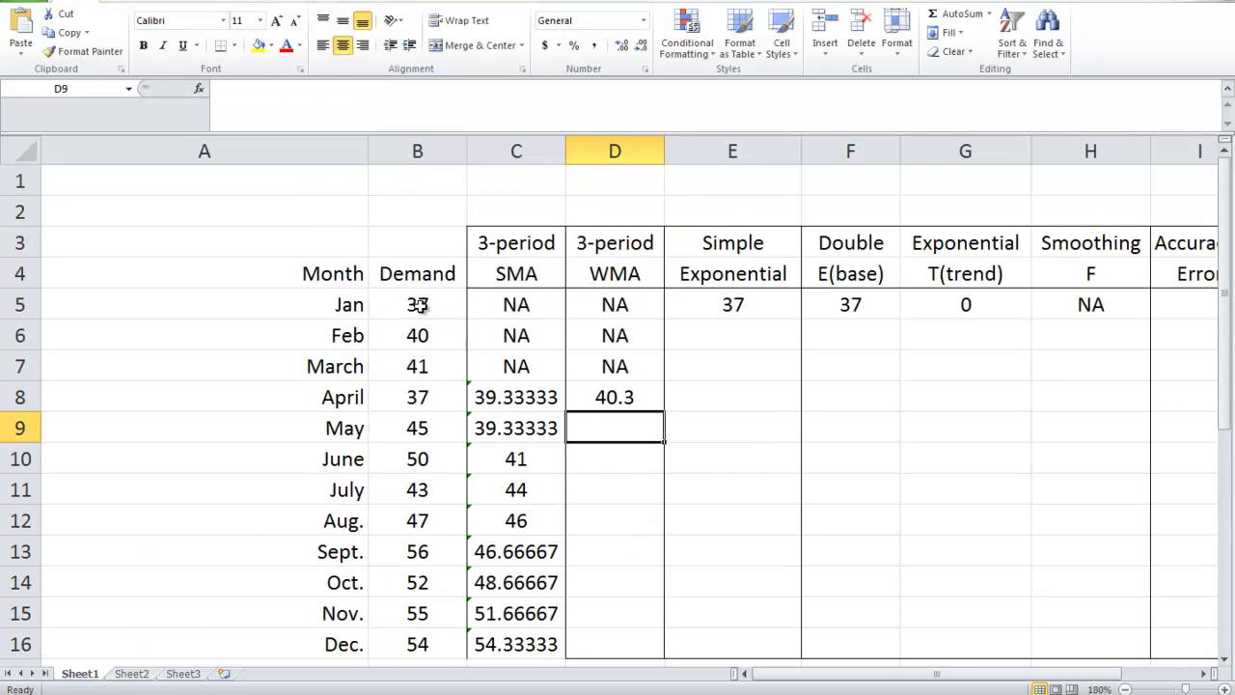
Step: Fill the weighted moving average formula from D8 down through December in D16
click(623, 397)
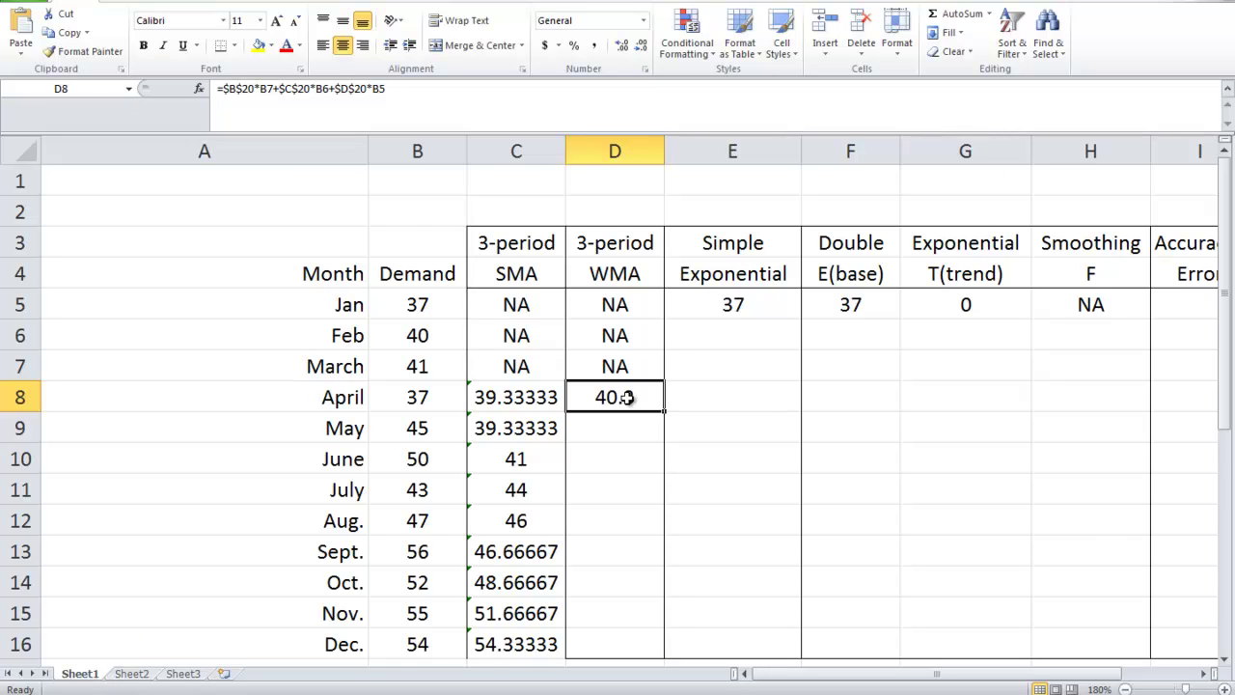
scroll(666, 321, down, 1)
drag(666, 320, 667, 562)
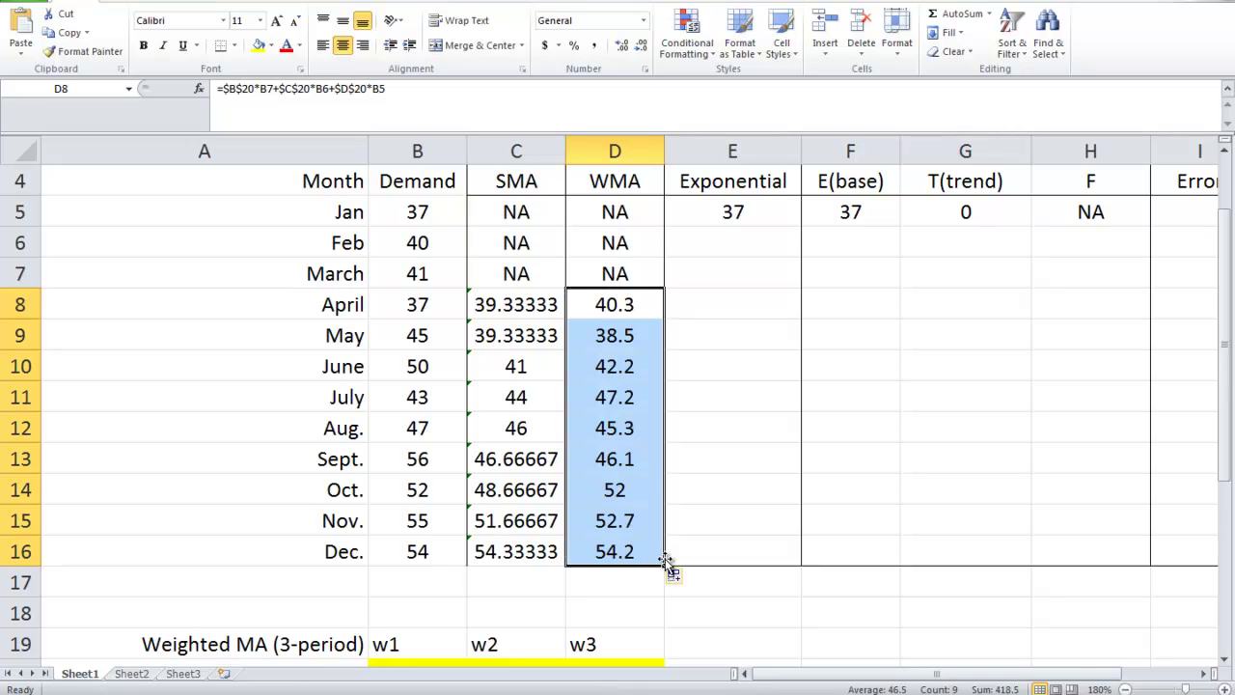
Step: Examine the Simple Exponential column, the two simple exponential smoothing formulas in A23 and A24, and the alpha in B23
click(683, 297)
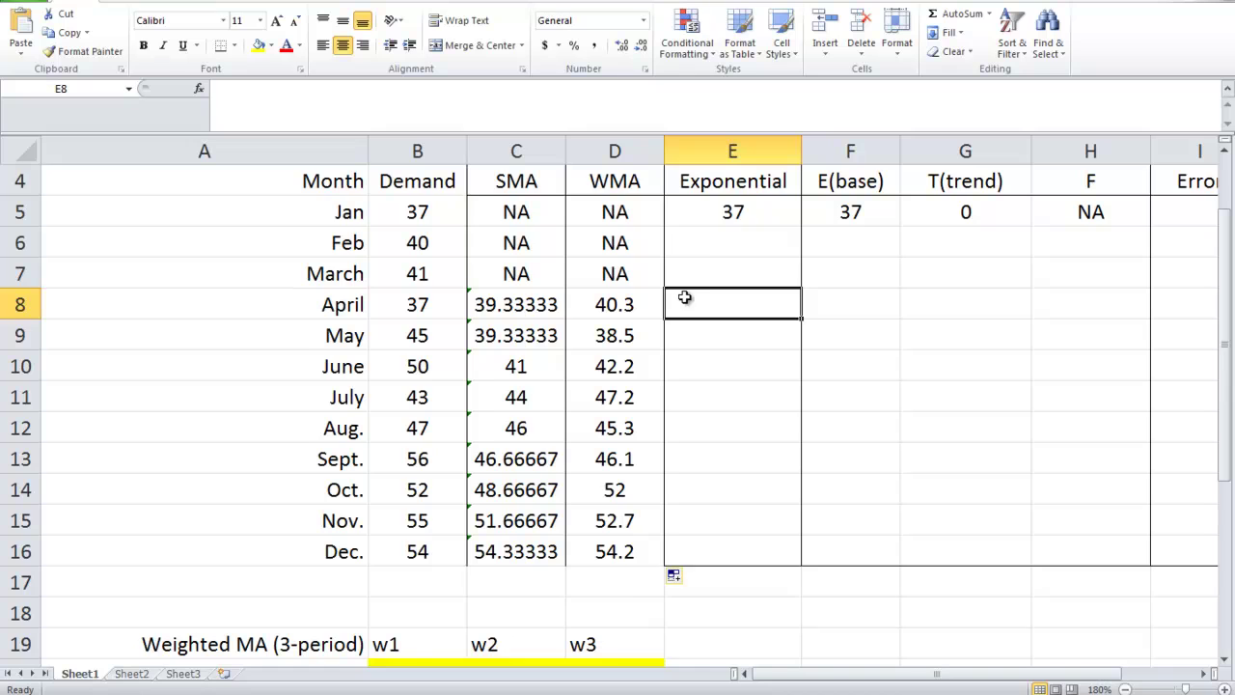
scroll(685, 290, up, 1)
scroll(709, 277, down, 1)
scroll(709, 277, up, 1)
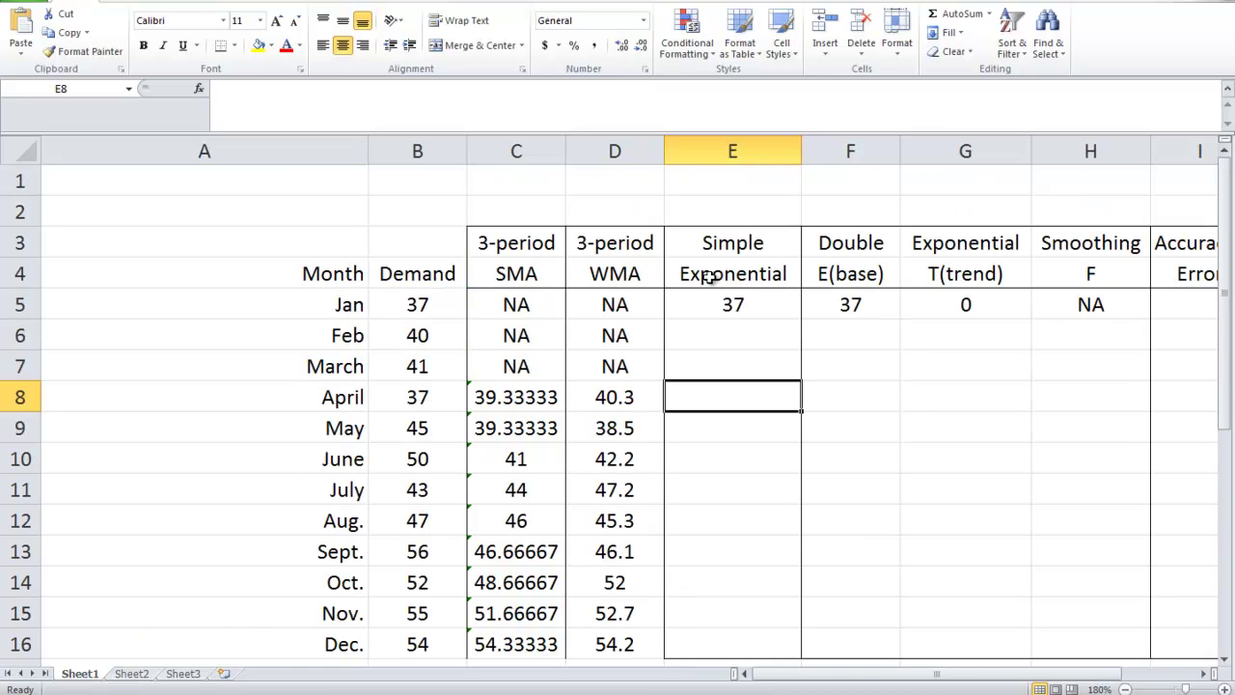
scroll(709, 277, down, 4)
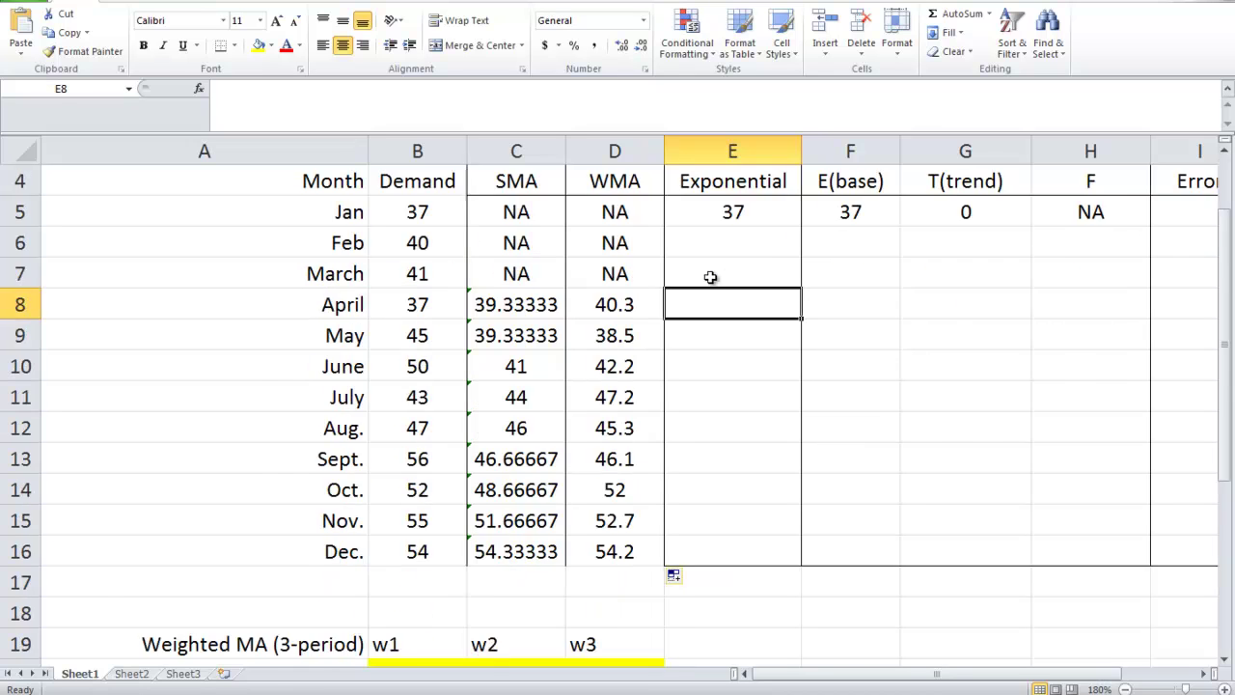
click(85, 490)
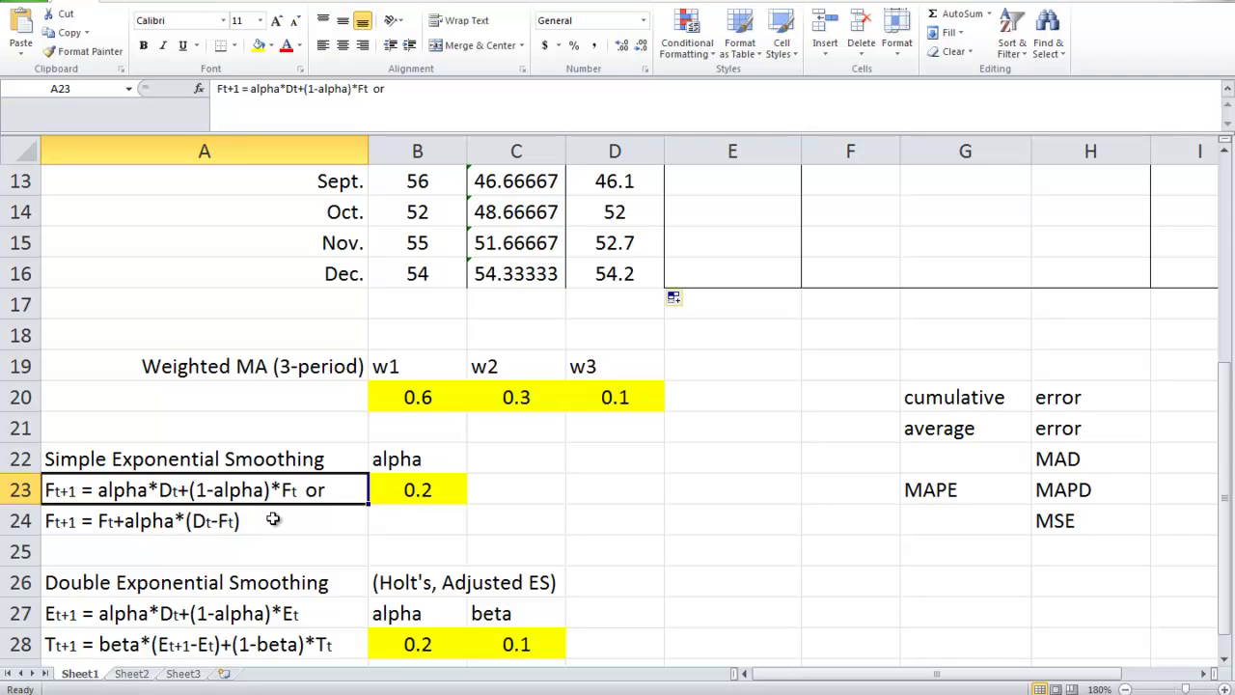
click(113, 529)
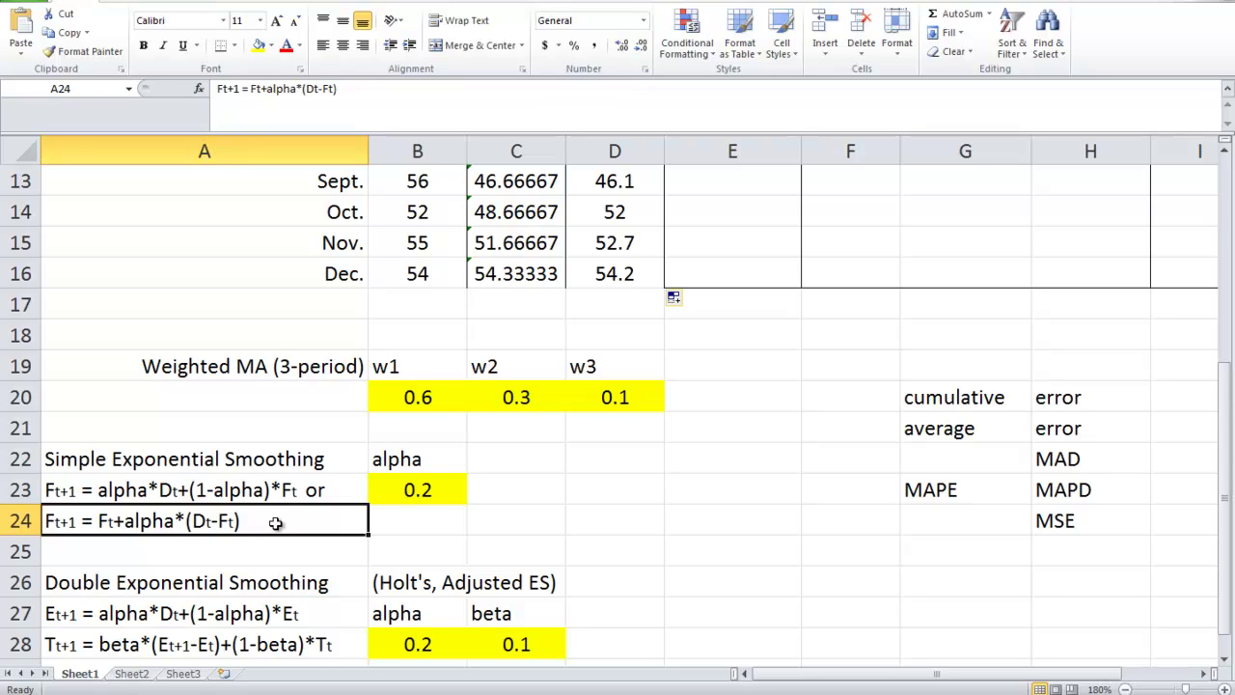
click(204, 500)
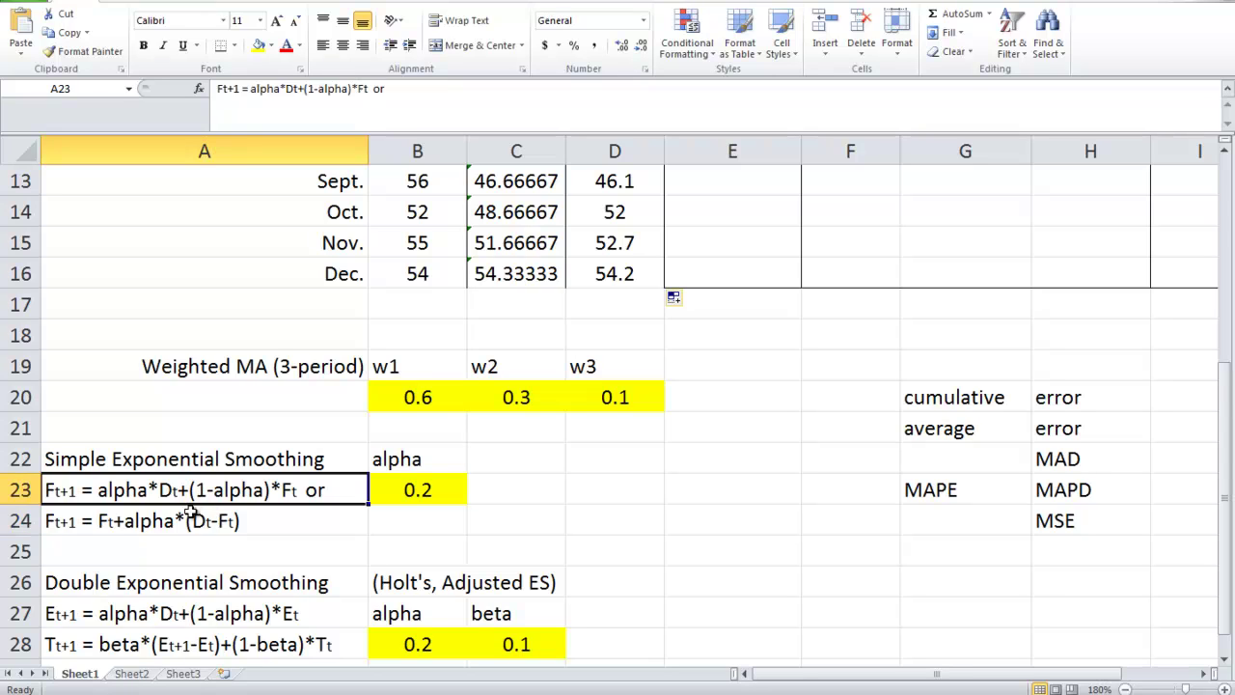
click(185, 527)
click(184, 492)
click(187, 527)
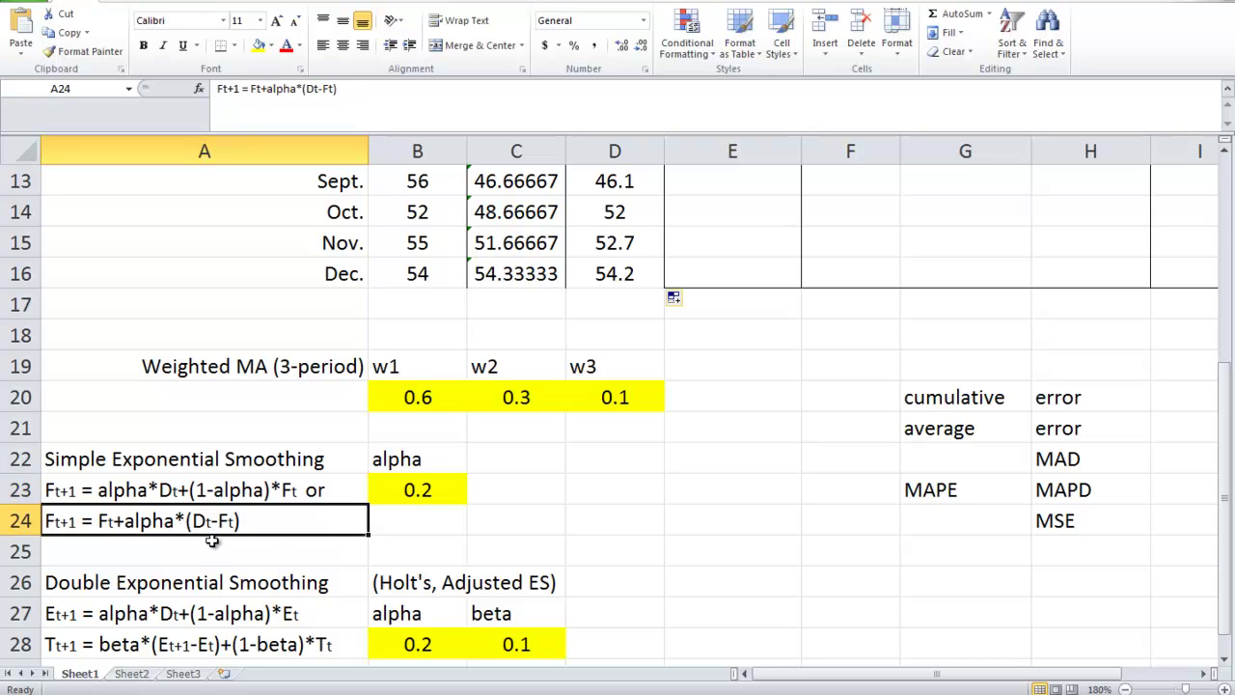
click(400, 490)
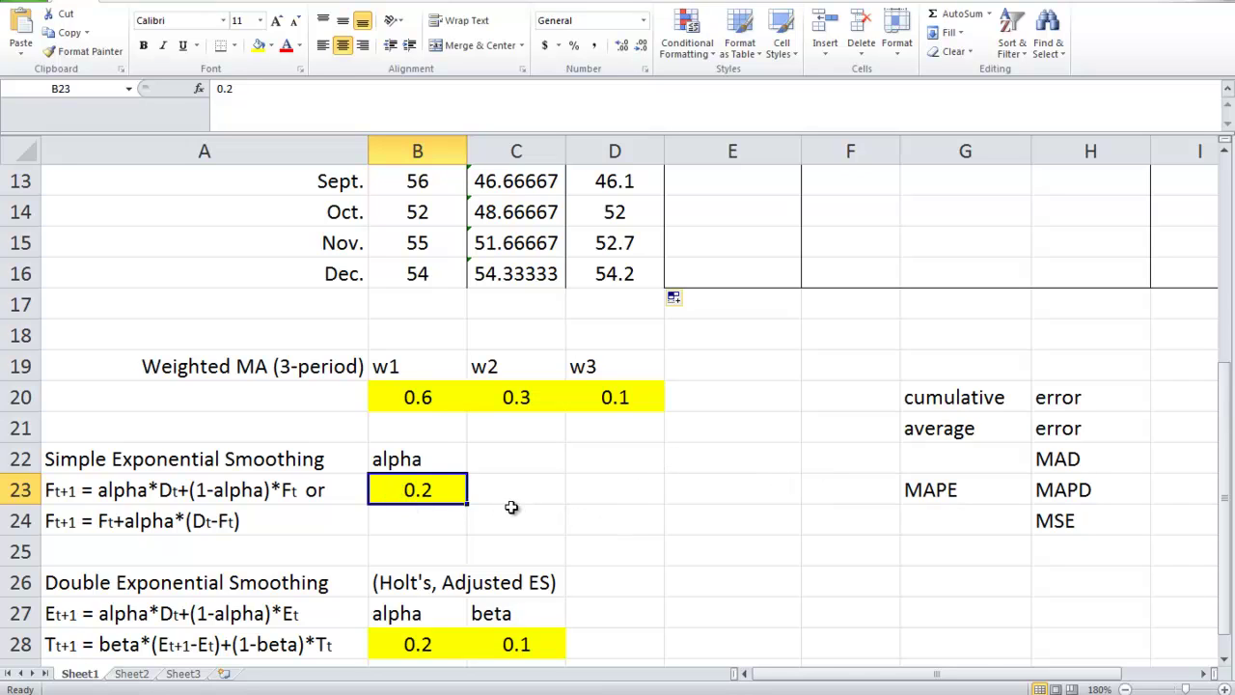
click(171, 526)
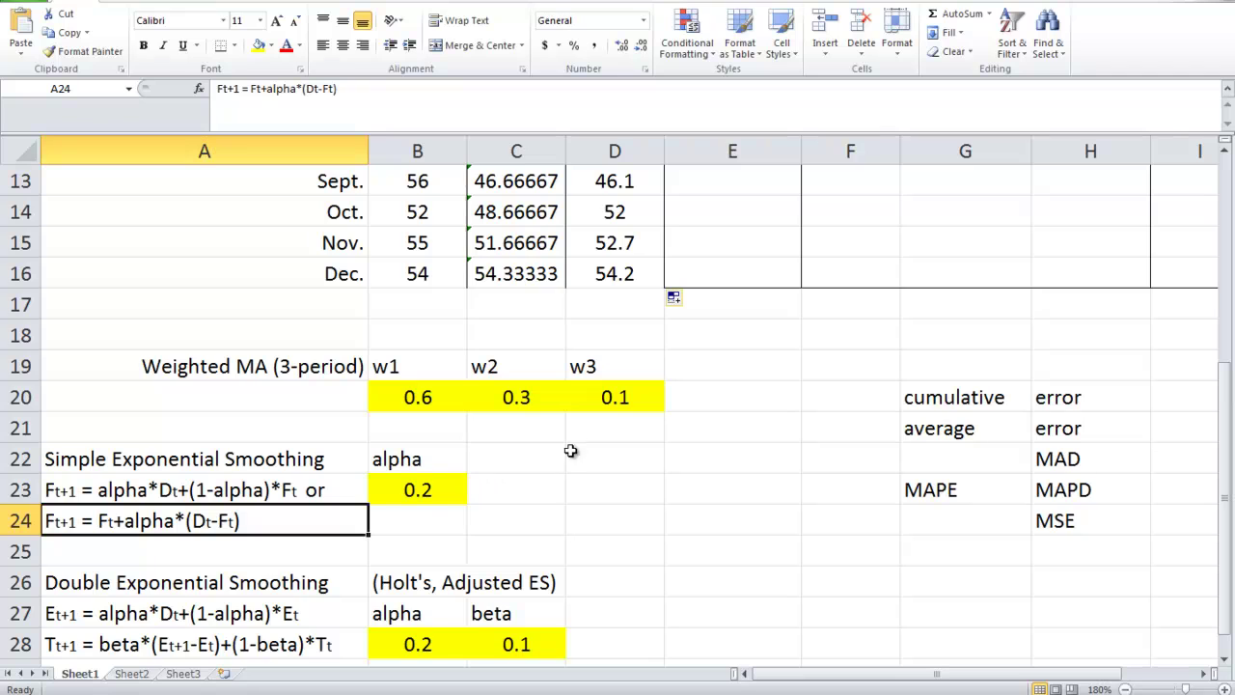
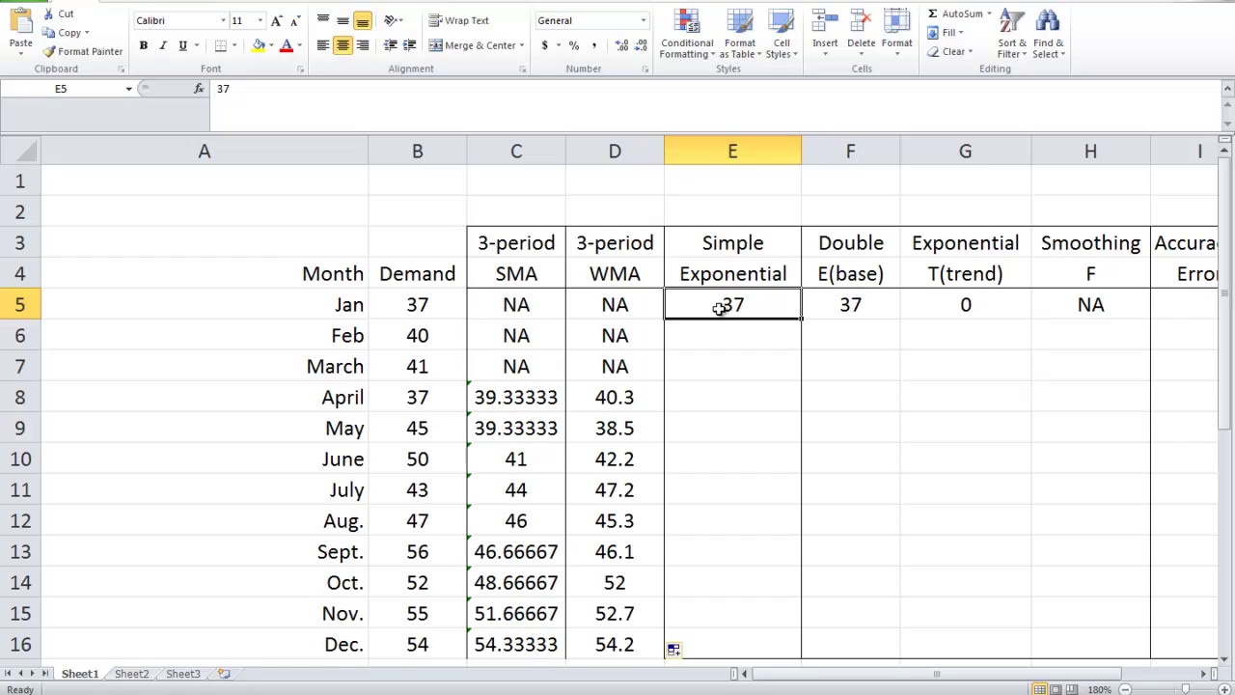
Step: Compare January's demand in B5 with the starting forecast in E5 and review the smoothing formula in A23
click(425, 305)
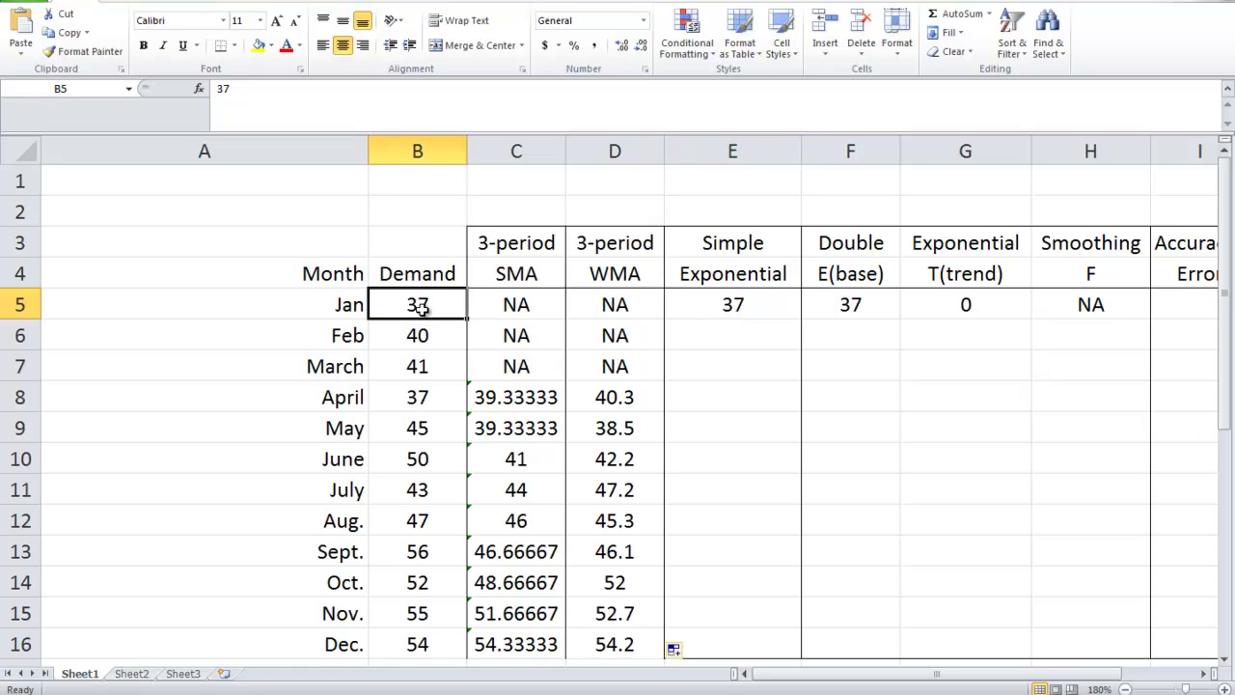
click(760, 309)
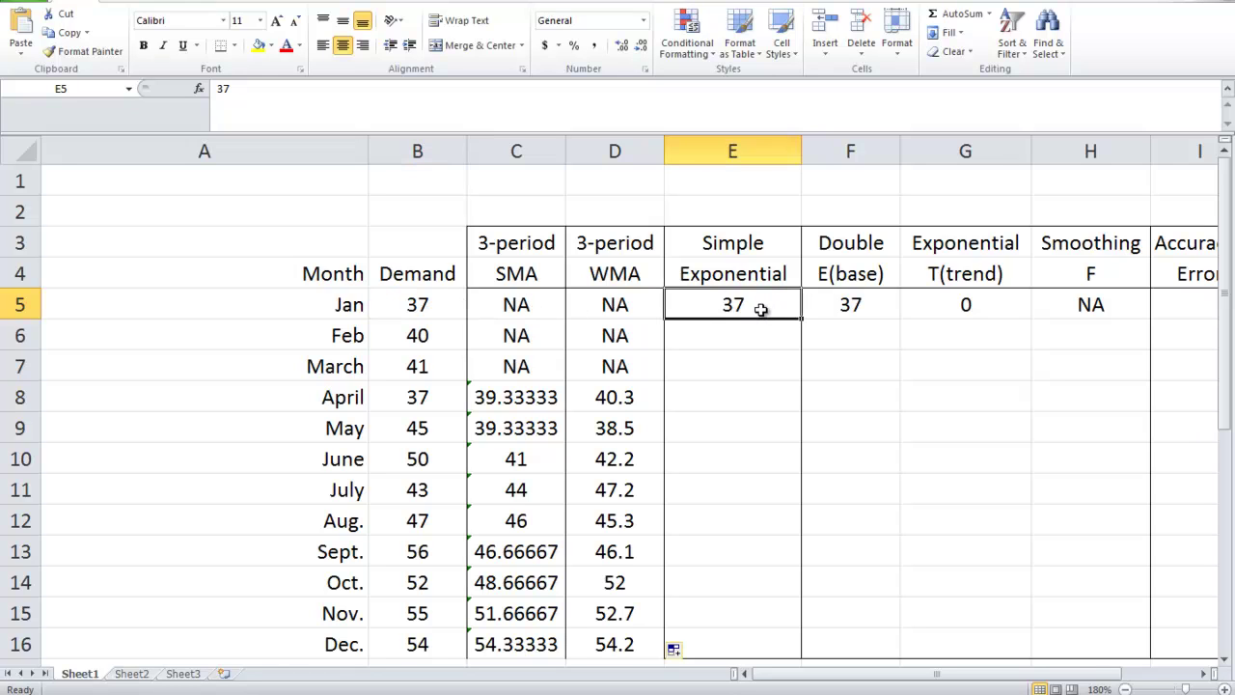
scroll(760, 309, down, 1)
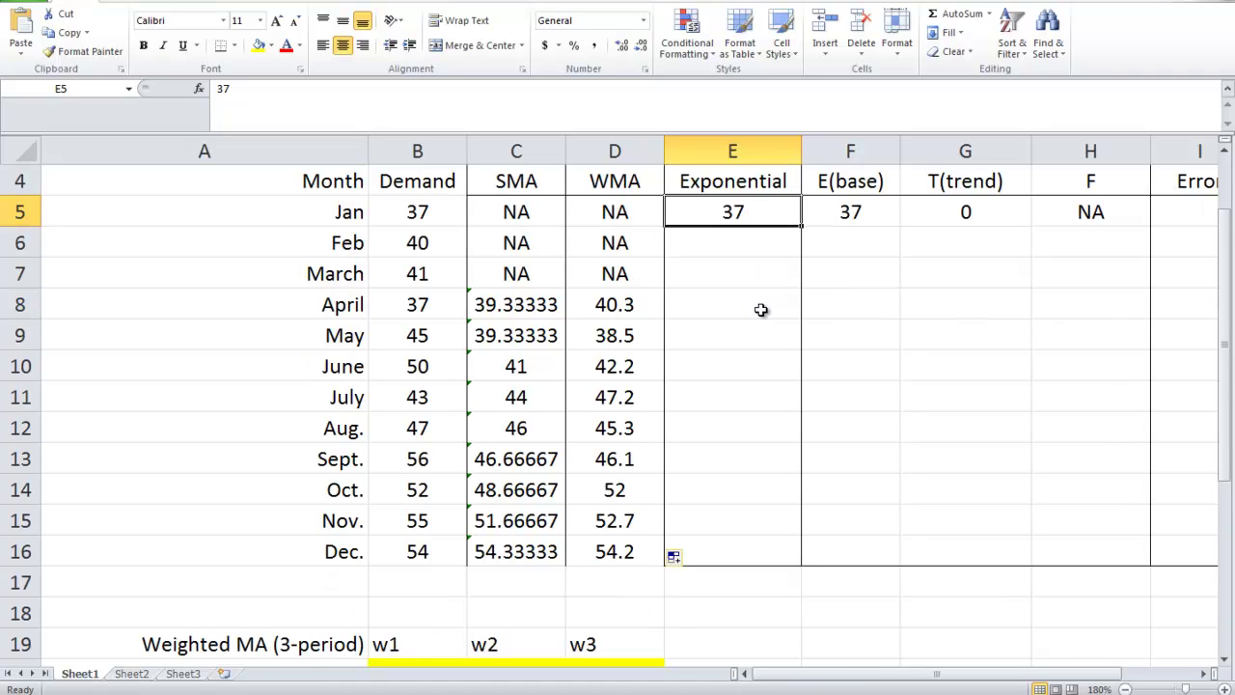
scroll(760, 309, down, 1)
scroll(760, 309, down, 1)
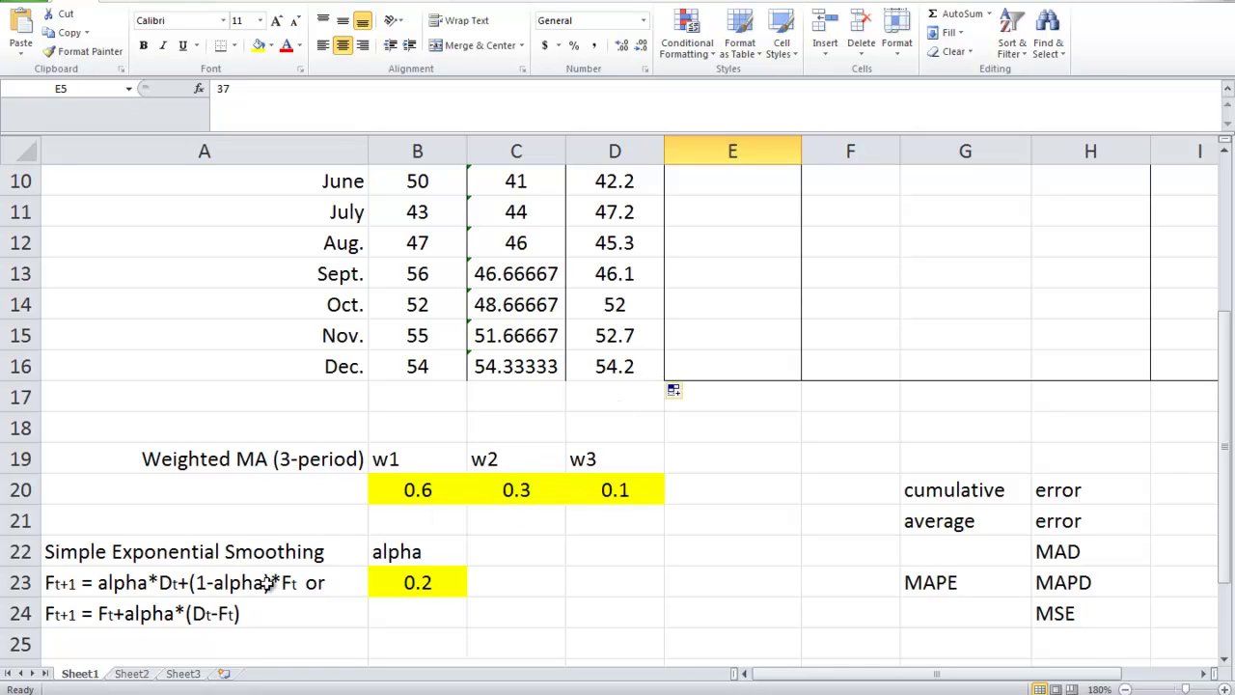
click(126, 584)
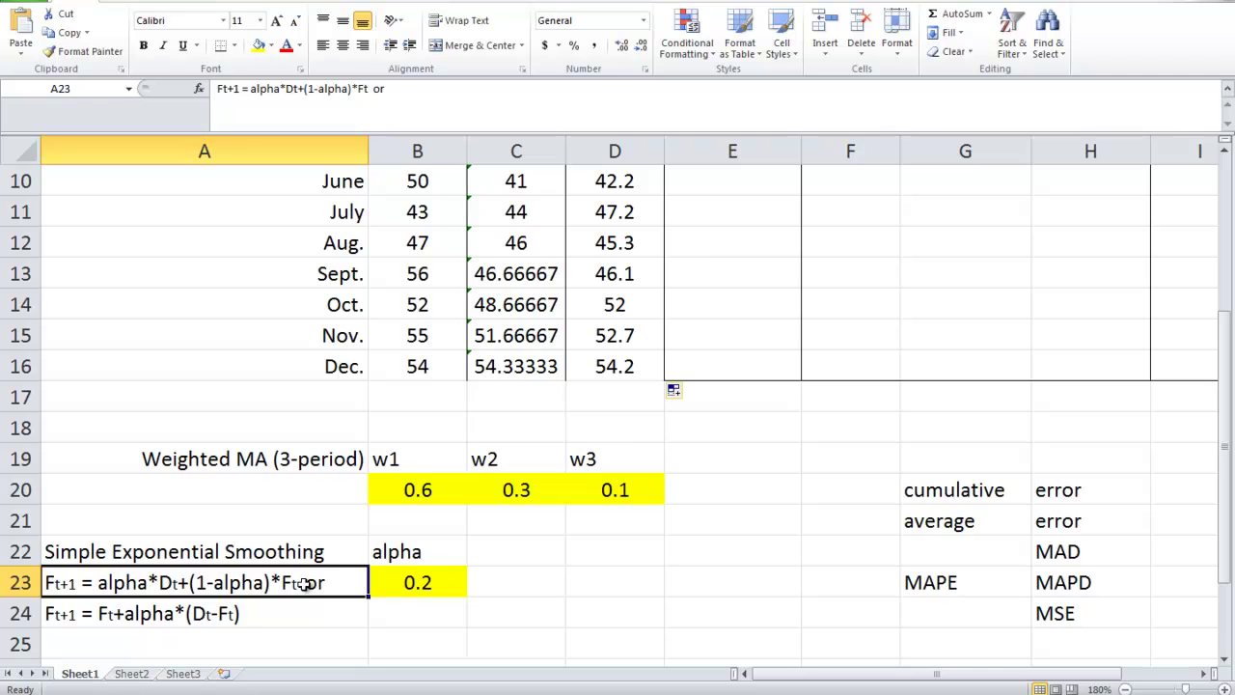
Step: Begin February's simple exponential smoothing formula in E6 with the absolute alpha times January demand, =$B$23*B5
scroll(303, 583, up, 3)
scroll(676, 496, down, 1)
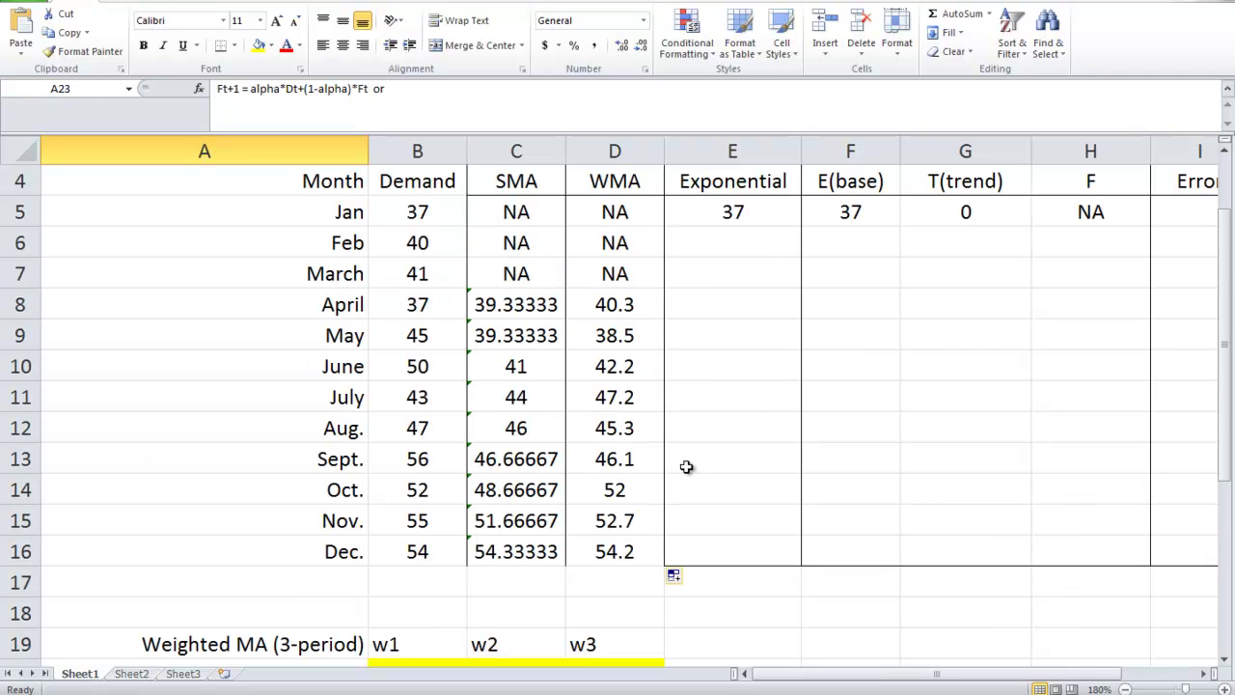
click(711, 245)
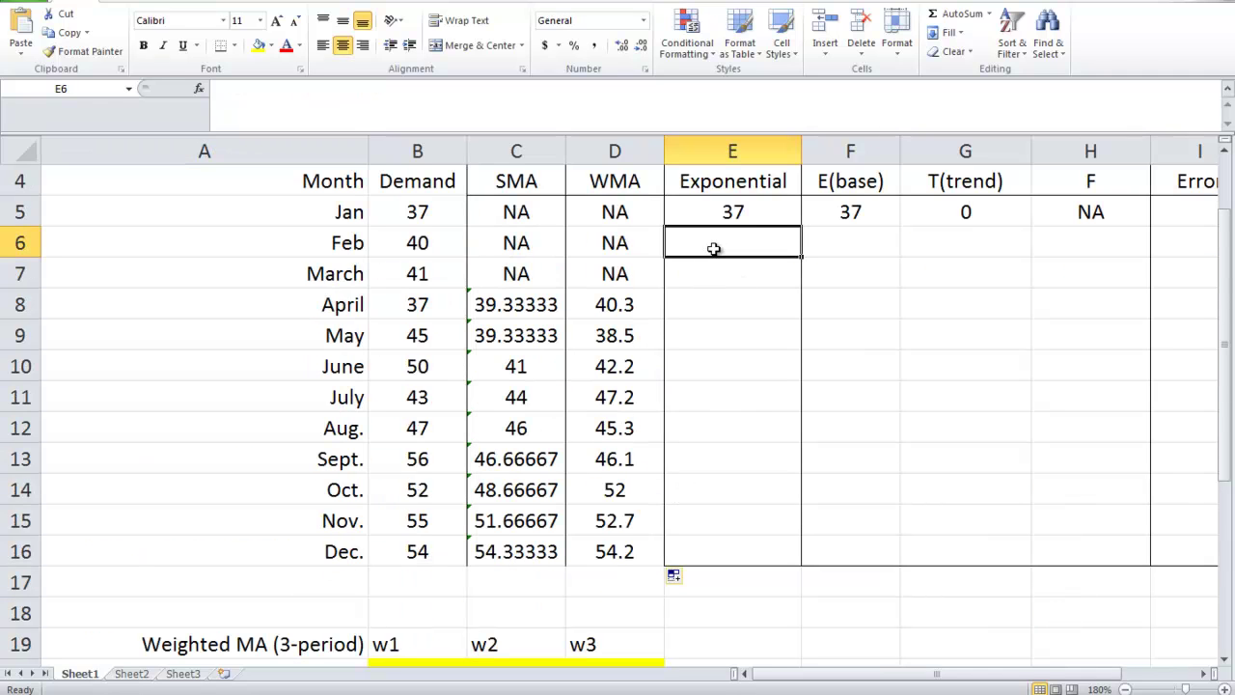
text(=)
scroll(704, 358, down, 2)
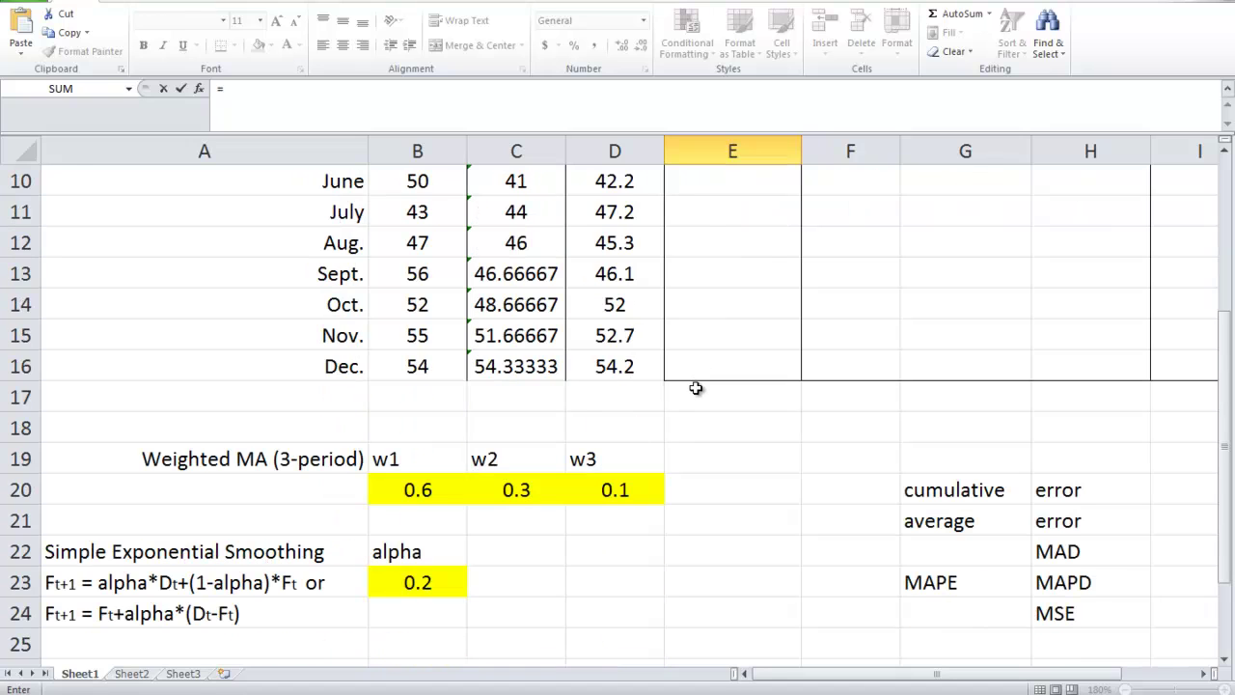
click(401, 588)
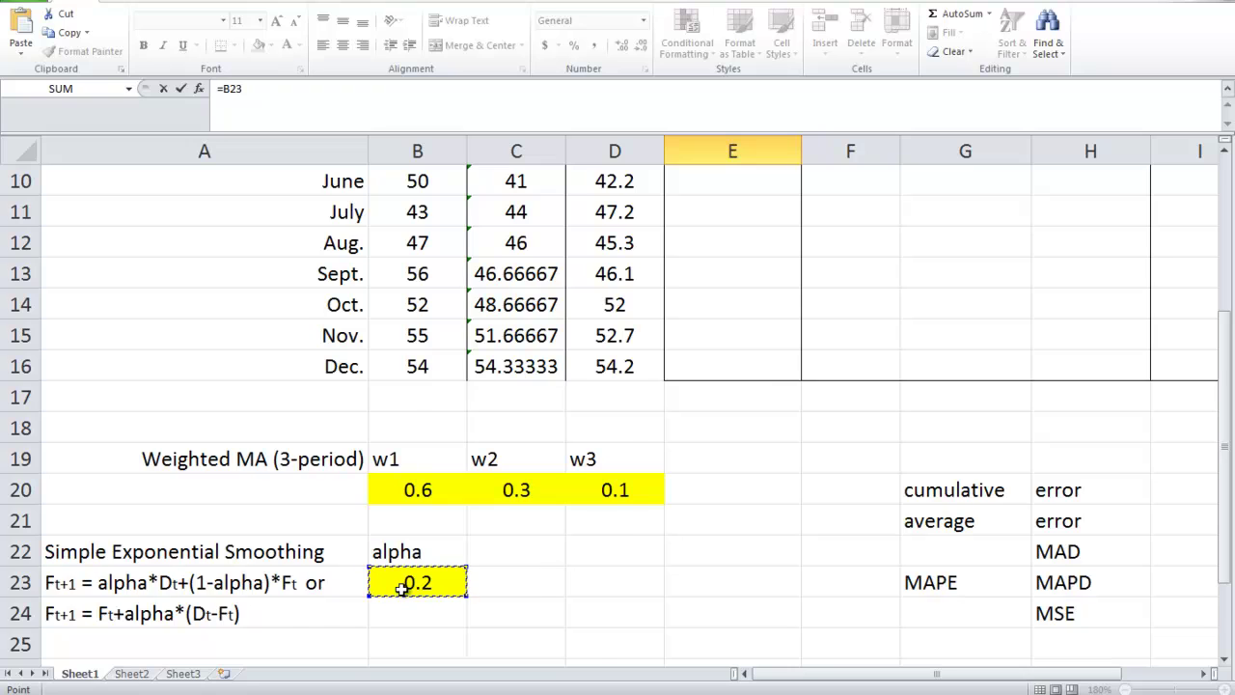
key(F4)
text(*)
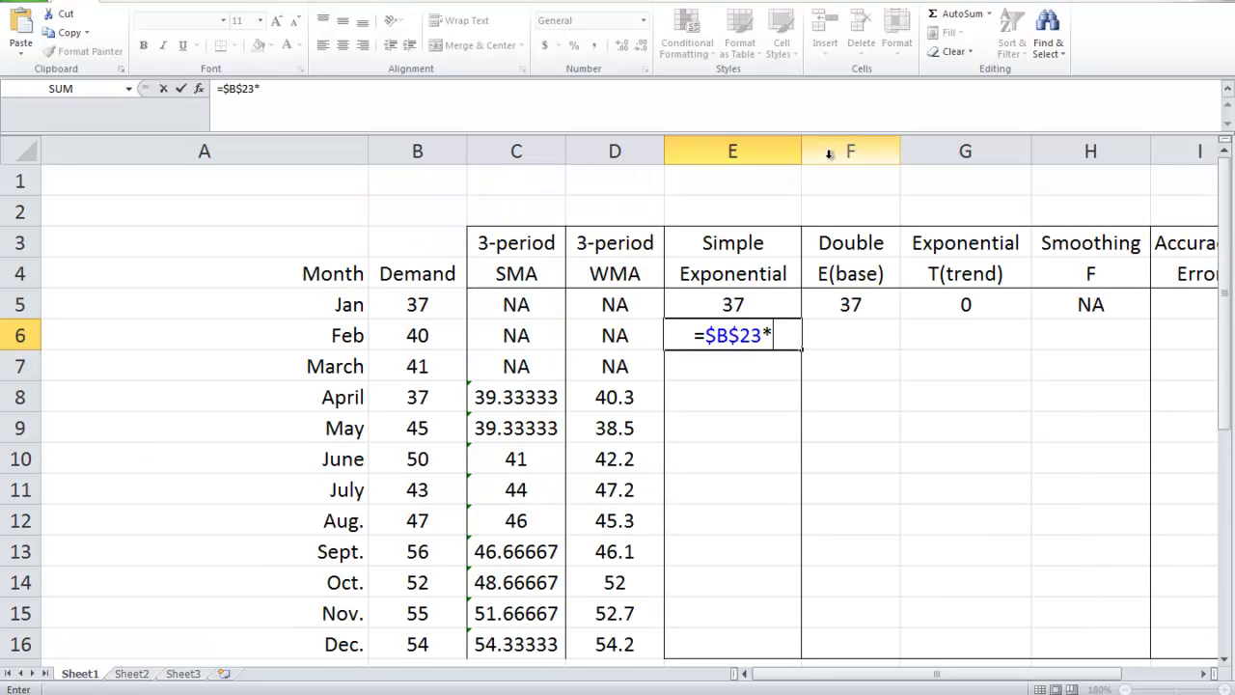
click(405, 305)
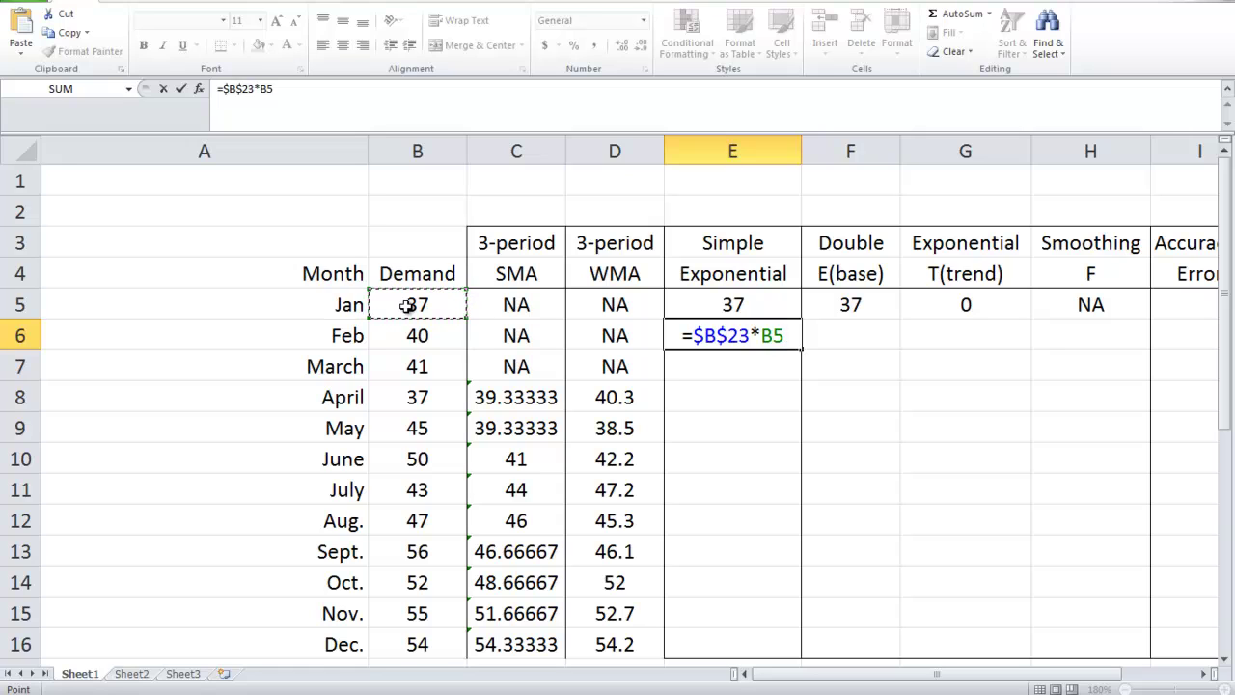
Step: Complete the E6 formula with one minus the absolute alpha times January's forecast, +(1-$B$23)*E5
text(+)
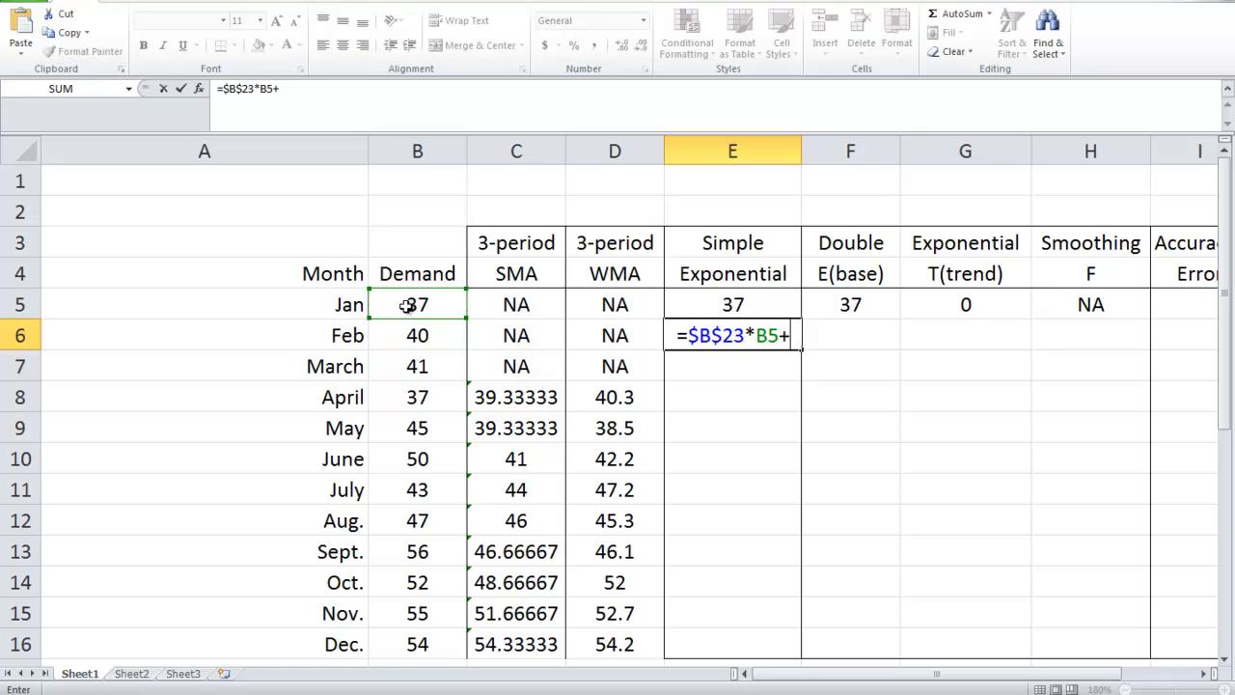
text((1-)
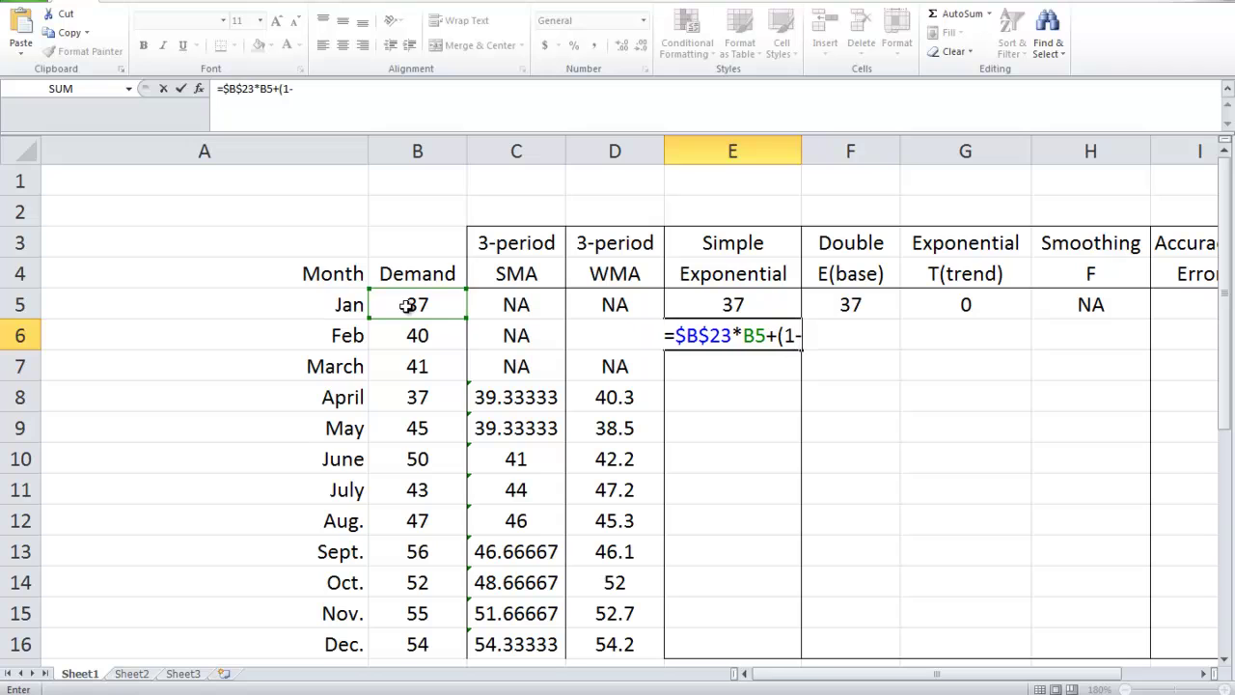
scroll(415, 405, down, 3)
click(417, 581)
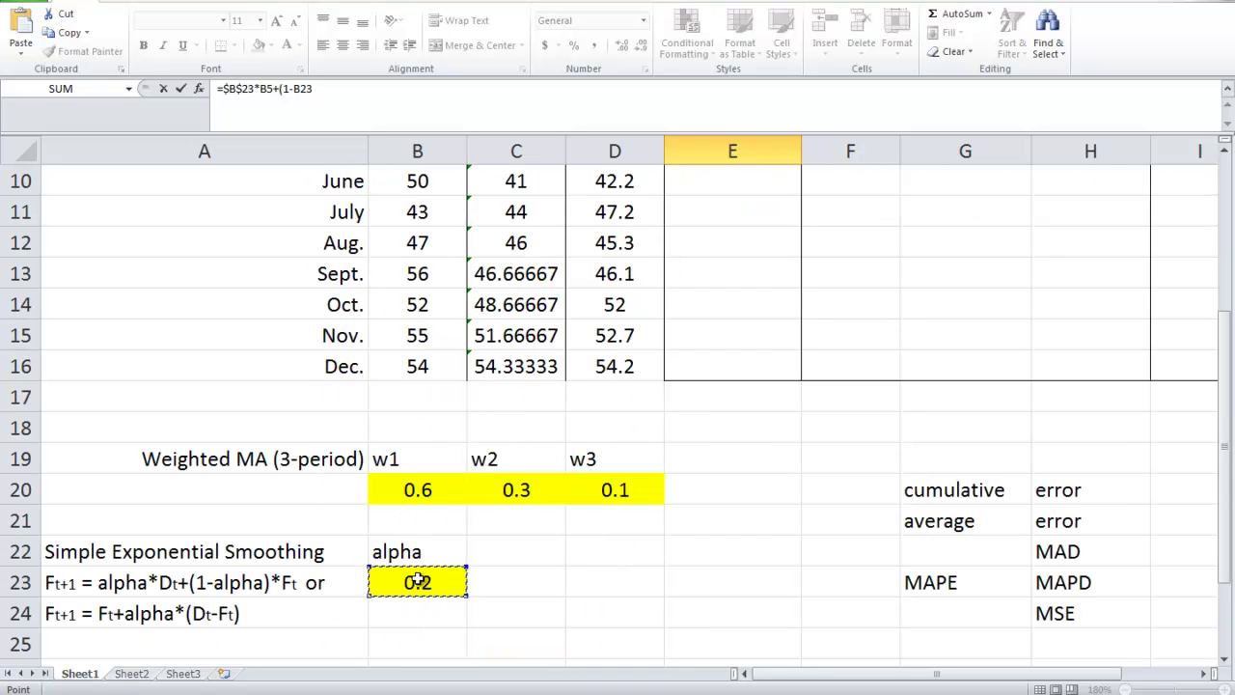
key(F4)
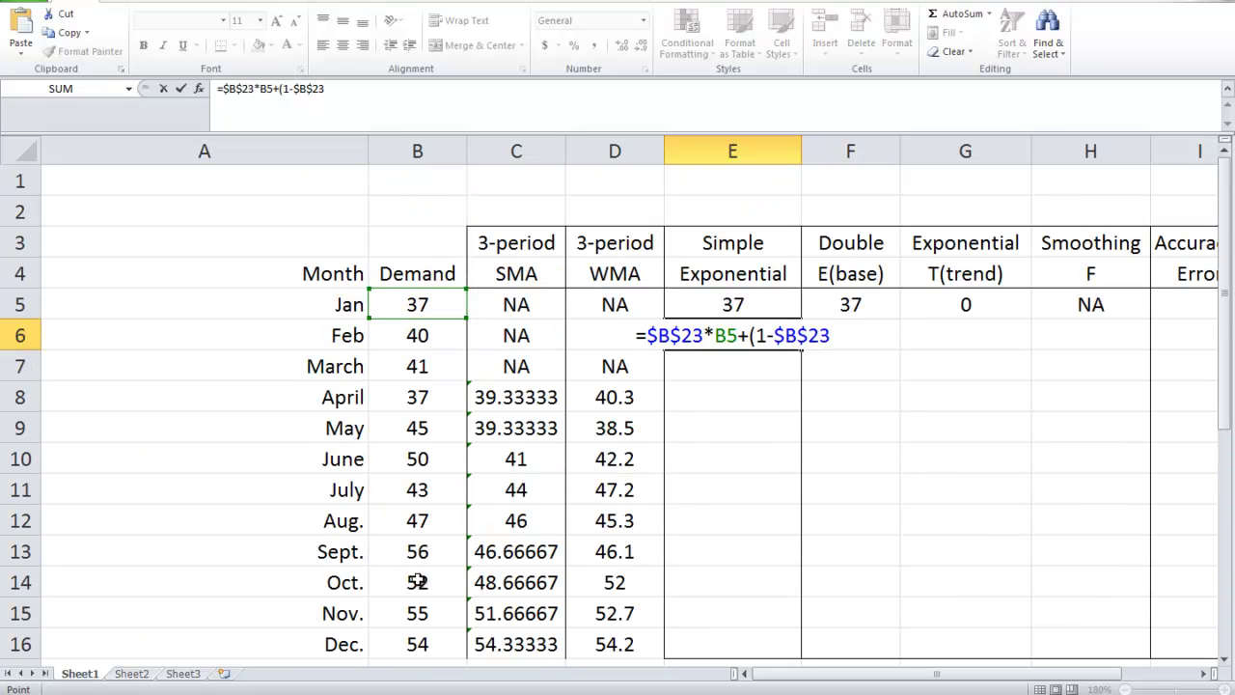
text())
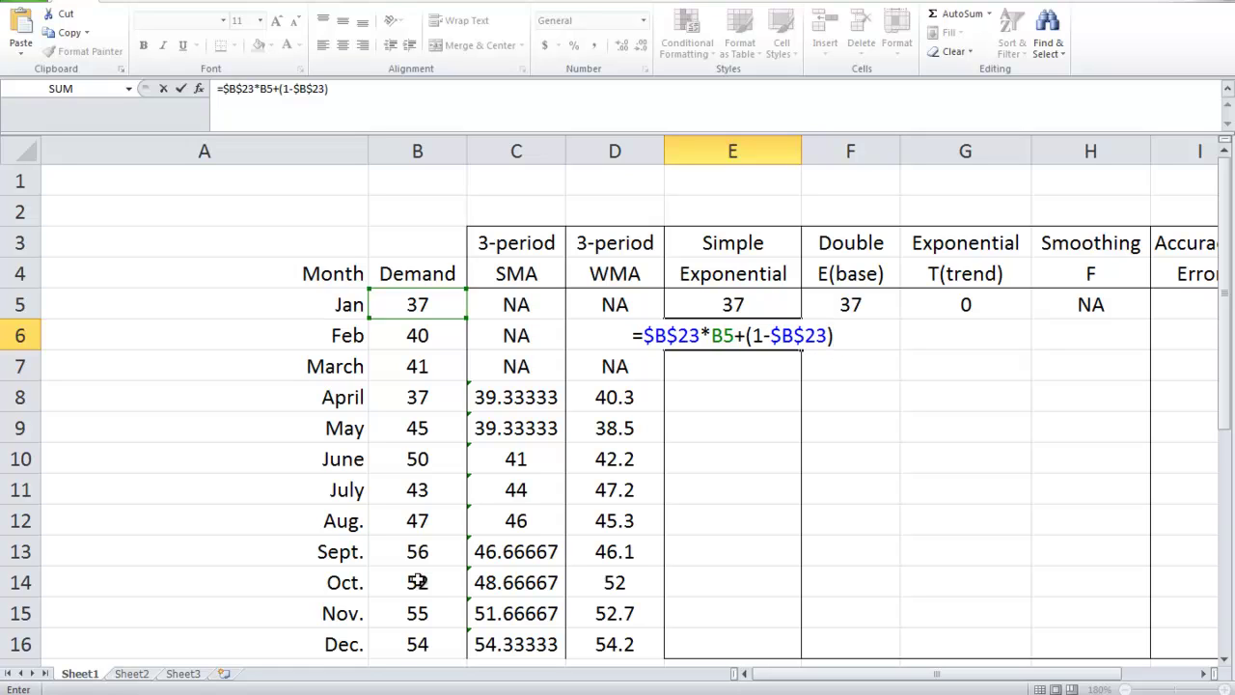
text(*)
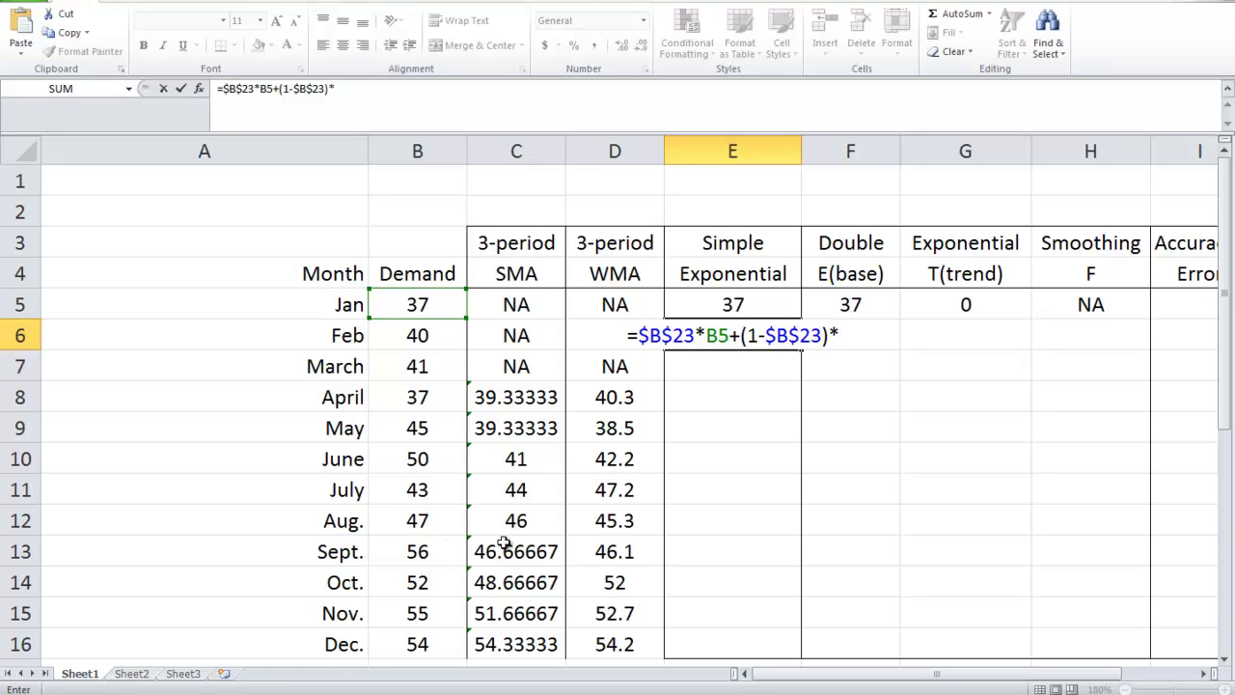
click(705, 300)
key(Return)
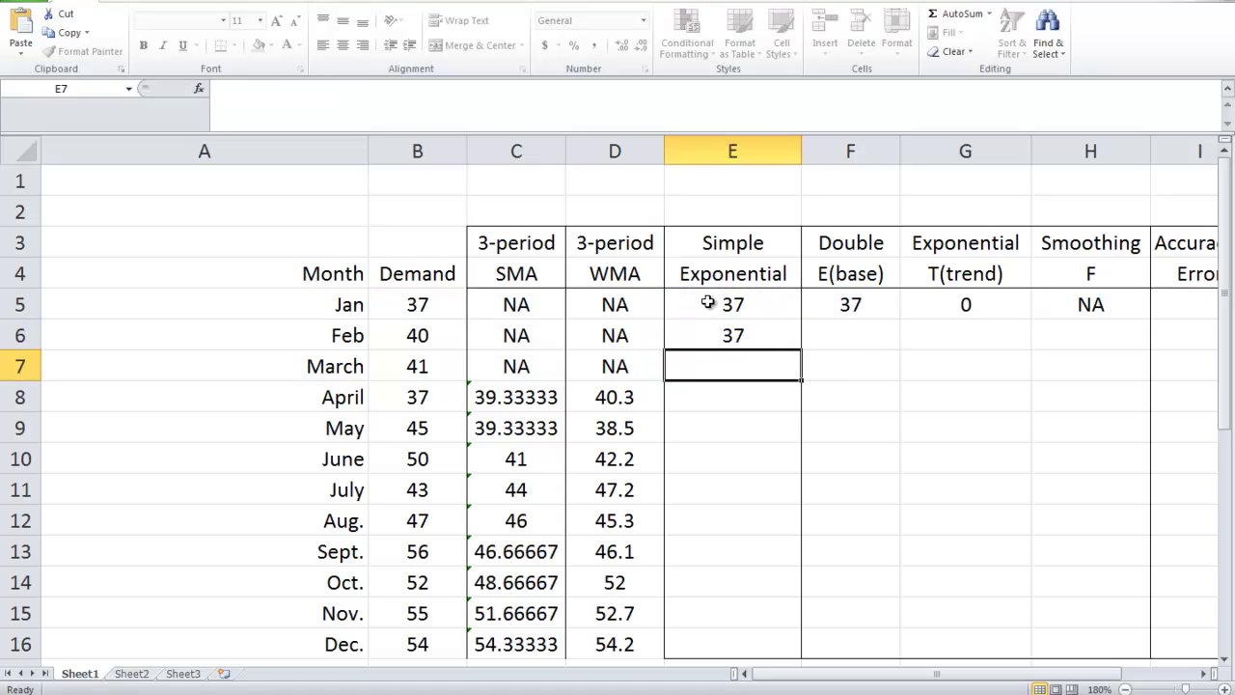
Step: Review February's forecast formula in E6 together with its source values, January's demand in B5 and forecast in E5
click(714, 338)
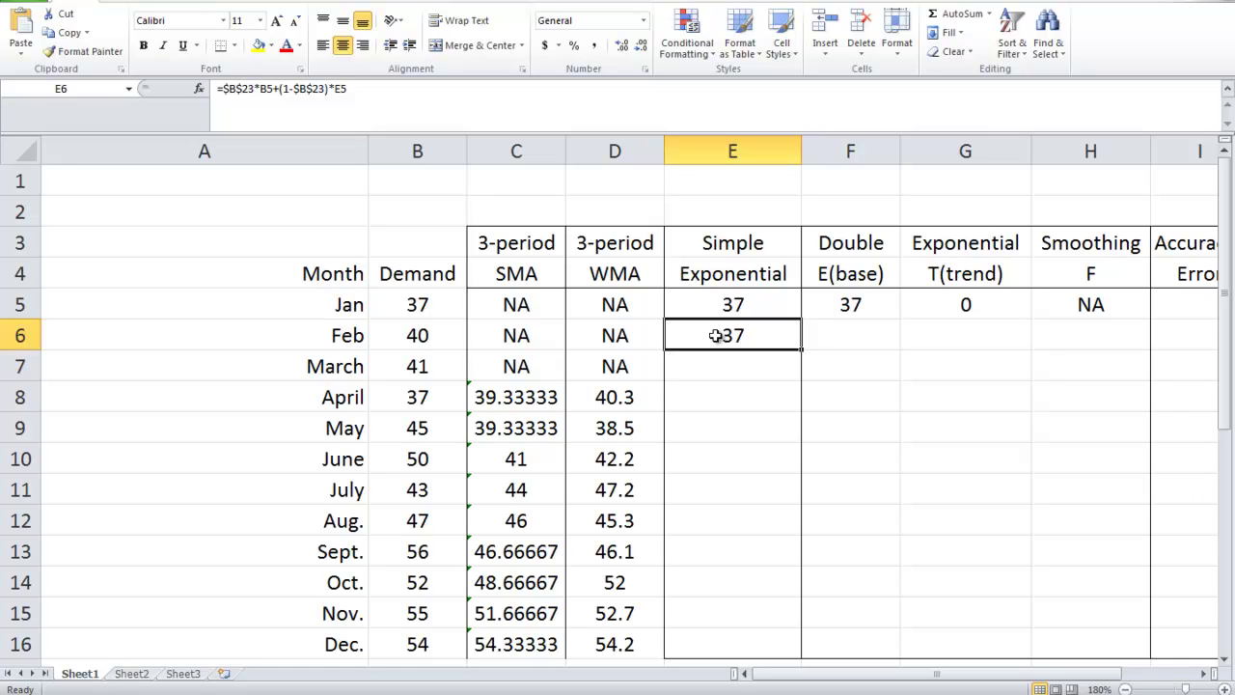
click(412, 302)
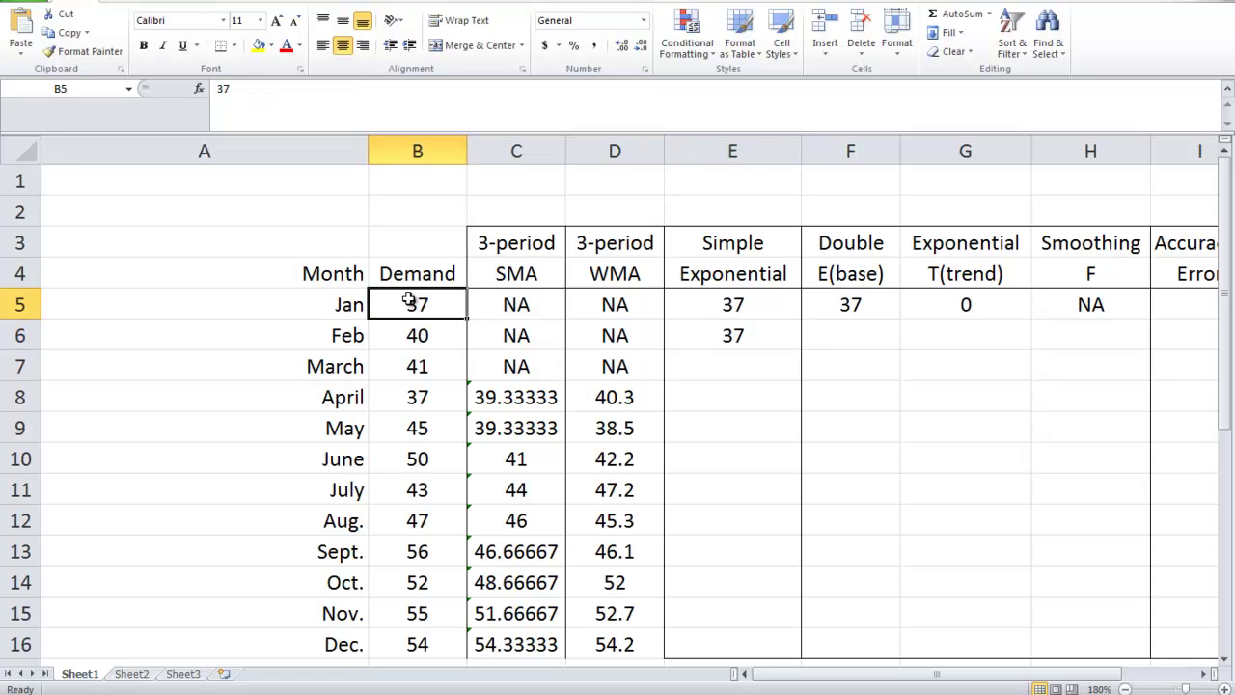
click(734, 303)
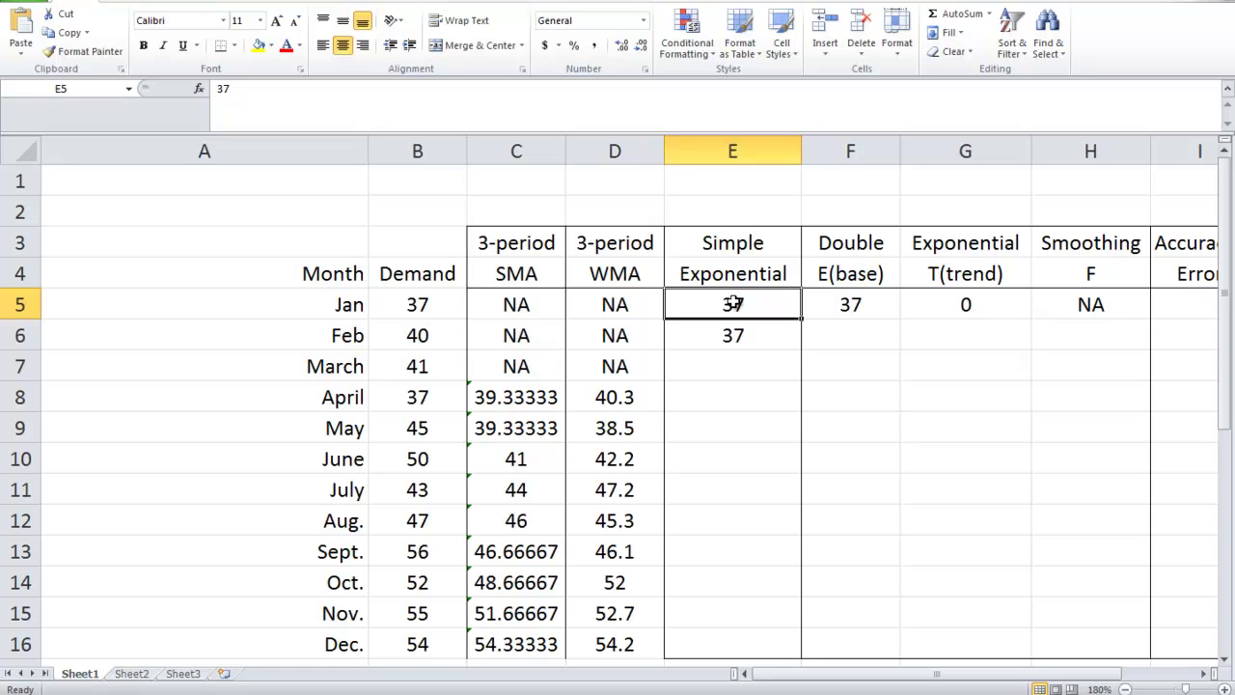
click(759, 339)
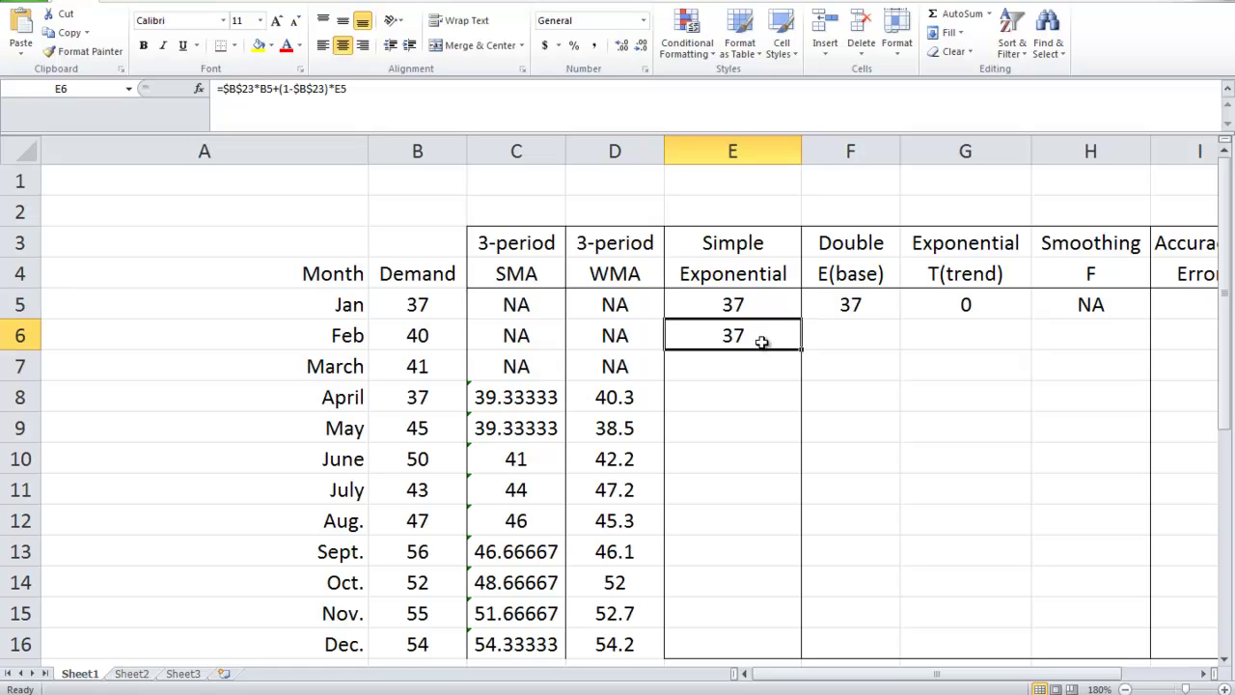